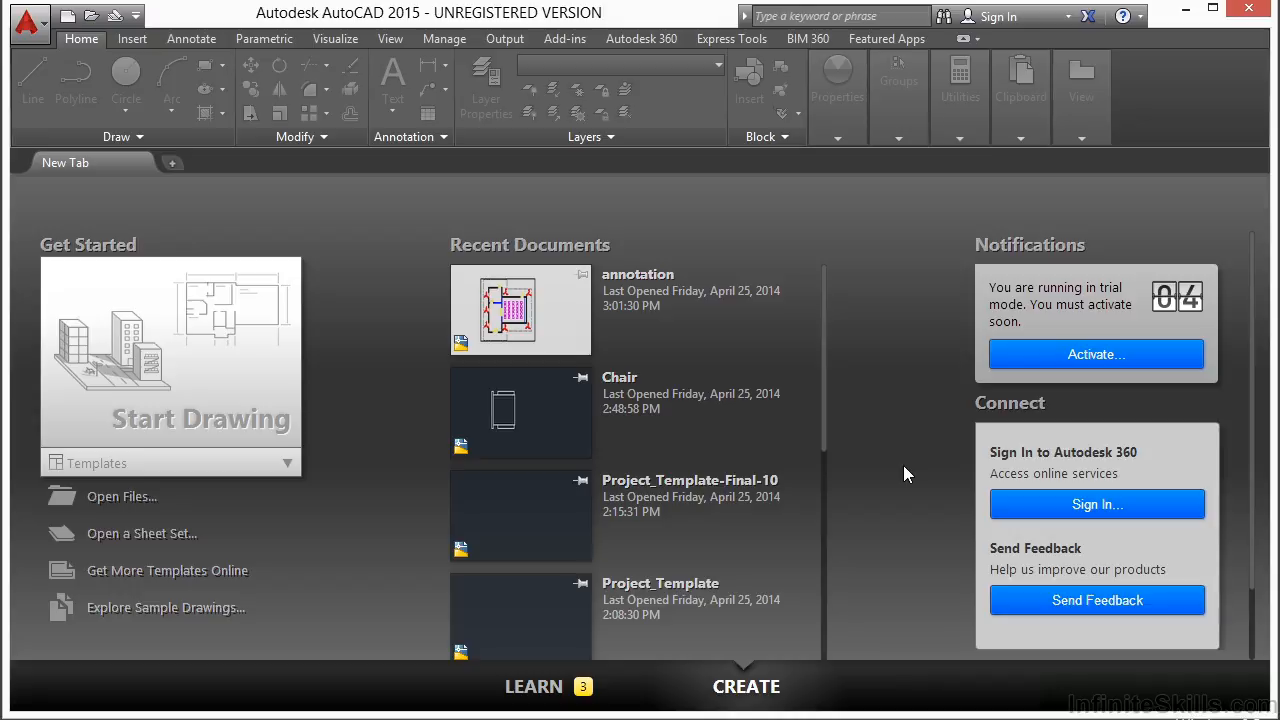
# Step: Open the drawing Attributed Block Example.dwg
pyautogui.click(104, 500)
pyautogui.click(586, 224)
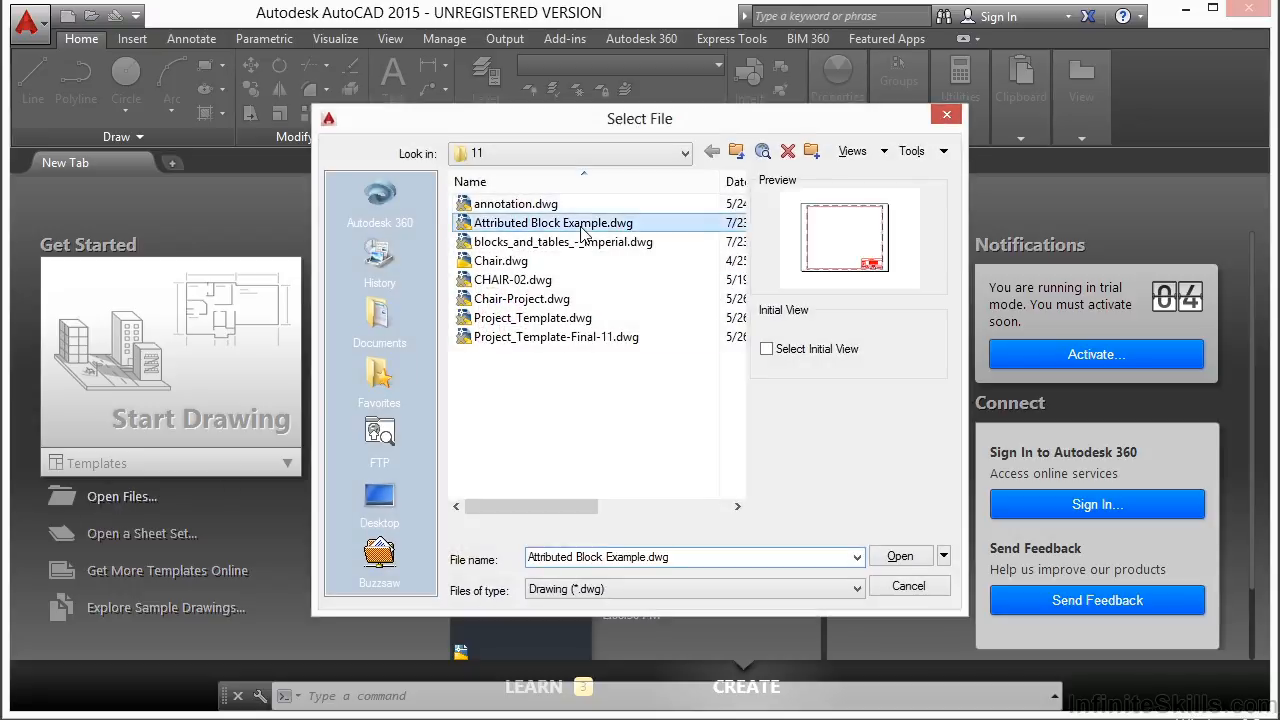
pyautogui.click(898, 558)
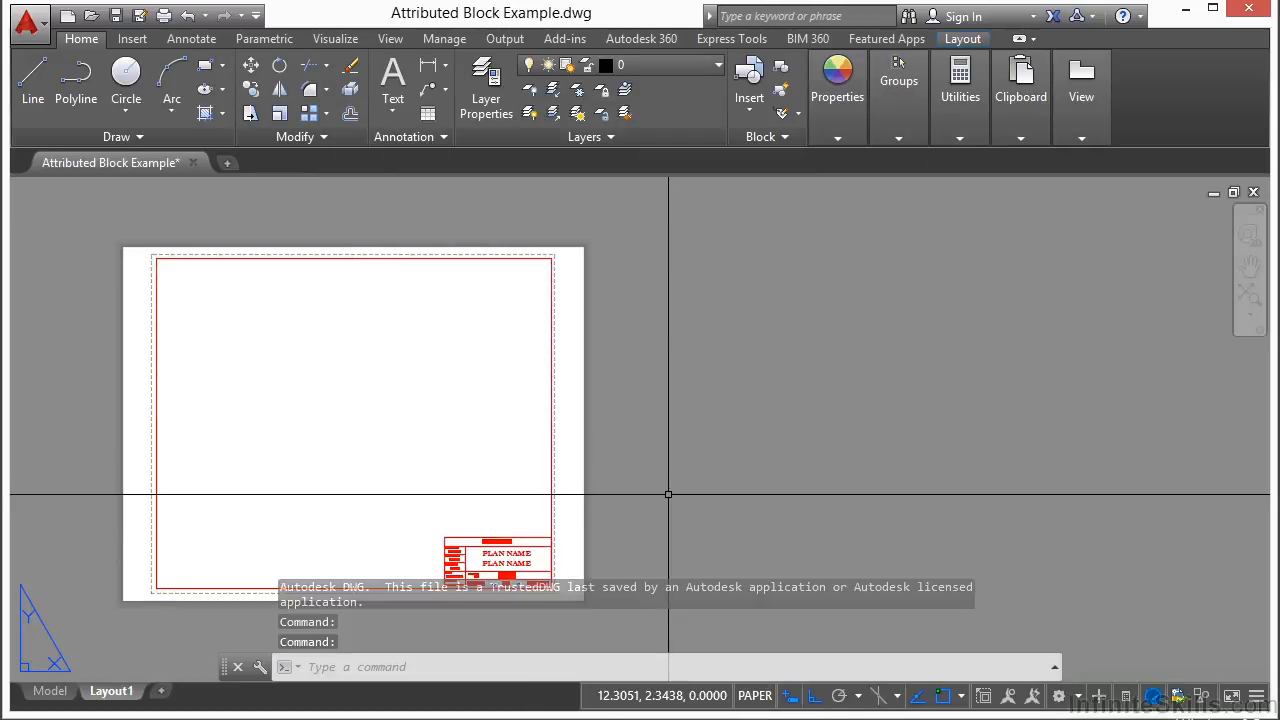
# Step: Select the title block at the sheet's lower-right corner and examine its attribute text
pyautogui.moveTo(489, 487); pyautogui.dragTo(537, 432, button='middle')
pyautogui.scroll(4, 540, 430)
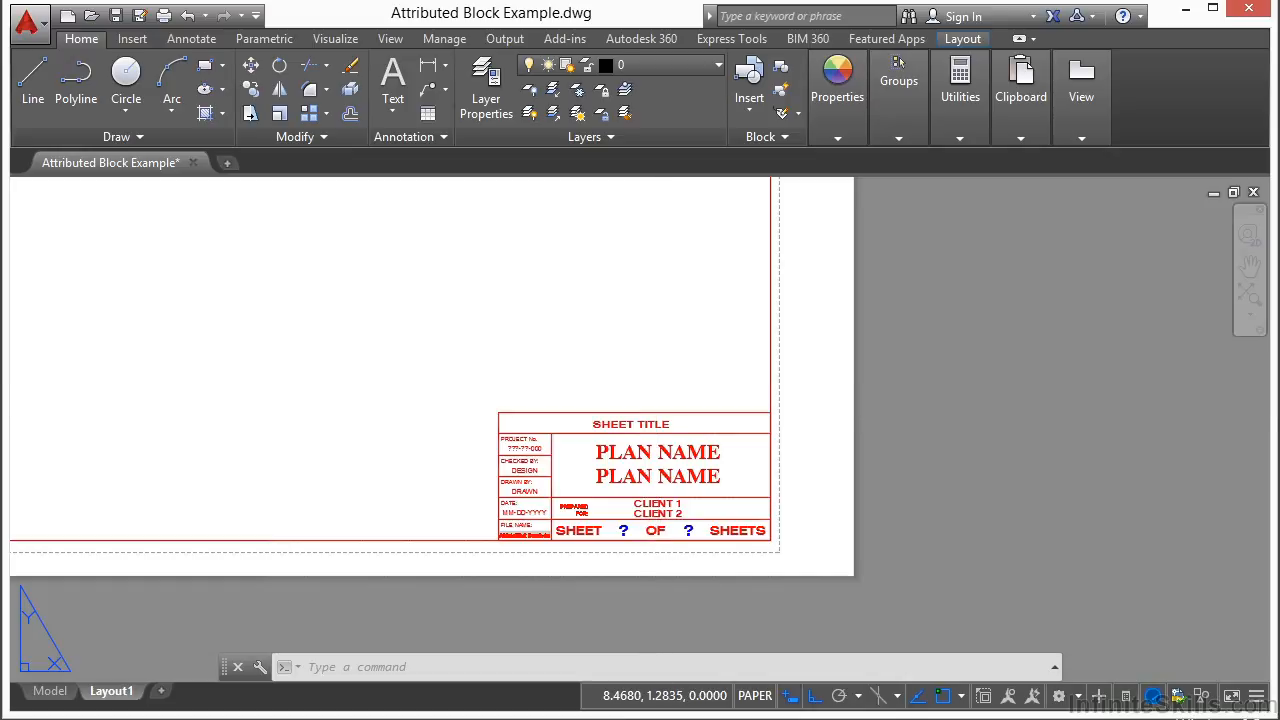
pyautogui.click(666, 403)
pyautogui.click(597, 417)
pyautogui.scroll(2, 660, 460)
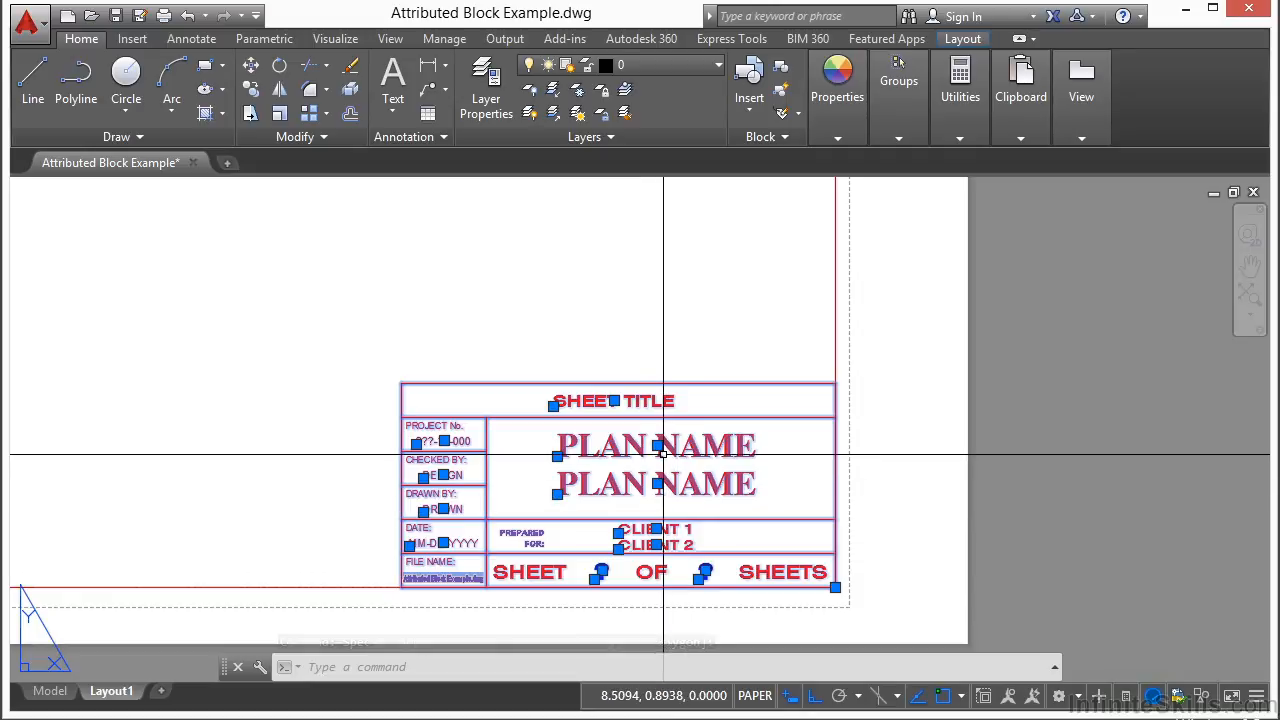
pyautogui.scroll(3, 547, 558)
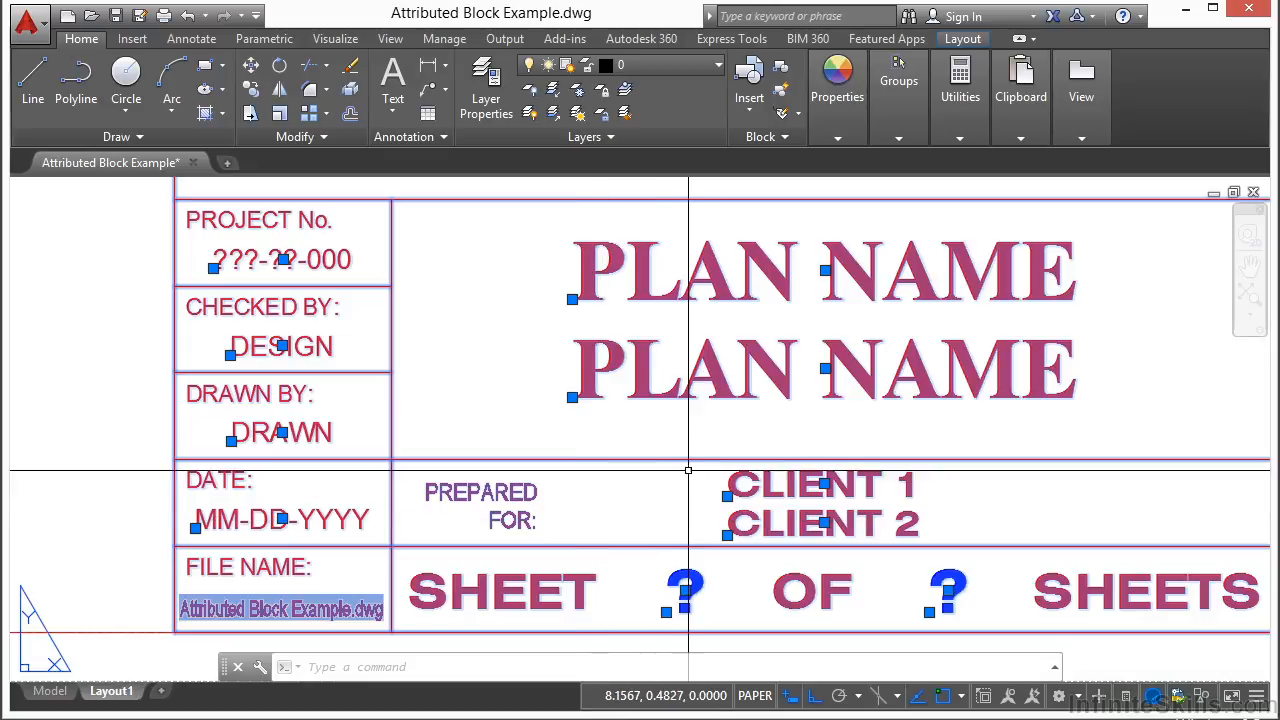
# Step: Set the title block's PLAN NAME #1 attribute to DRAWING TITLE using the Enhanced Attribute Editor
pyautogui.doubleClick(708, 275)
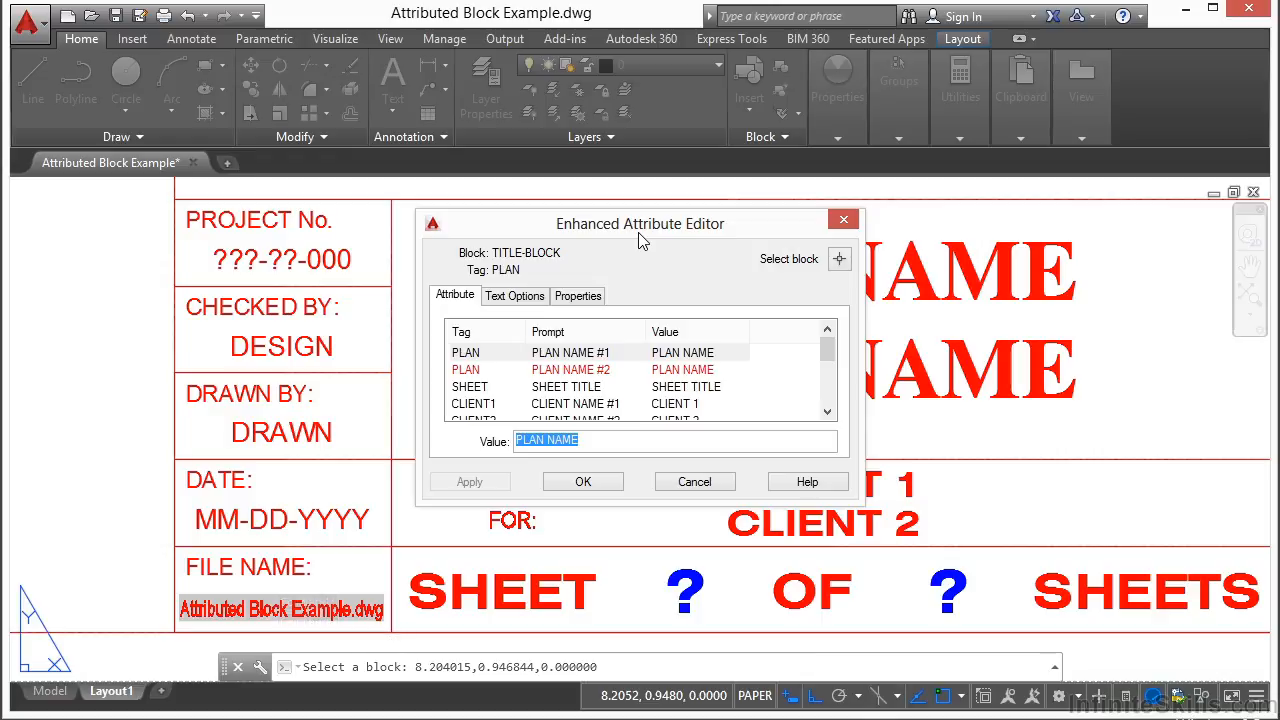
pyautogui.moveTo(670, 227); pyautogui.dragTo(323, 227)
pyautogui.click(222, 352)
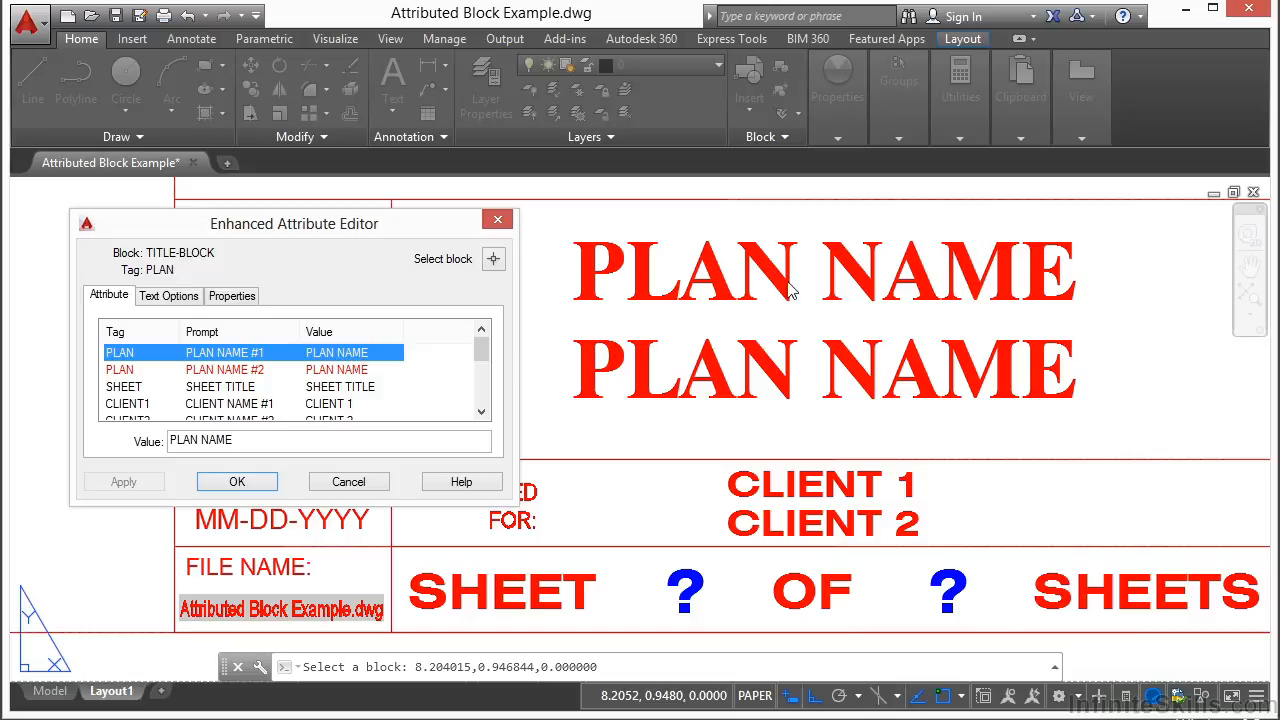
pyautogui.click(255, 450)
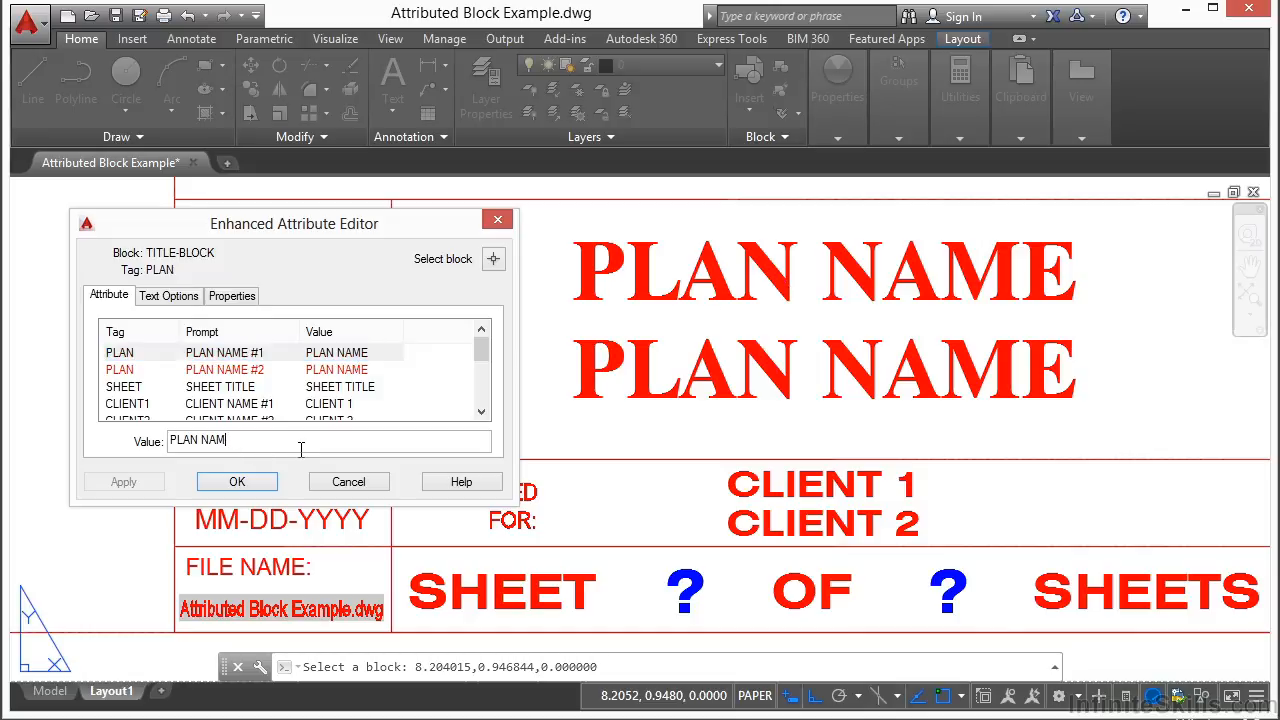
pyautogui.press('BackSpace')
pyautogui.press('BackSpace')
pyautogui.press('BackSpace')
pyautogui.press('BackSpace')
pyautogui.press('BackSpace')
pyautogui.press('BackSpace')
pyautogui.press('BackSpace')
pyautogui.press('BackSpace')
pyautogui.press('BackSpace')
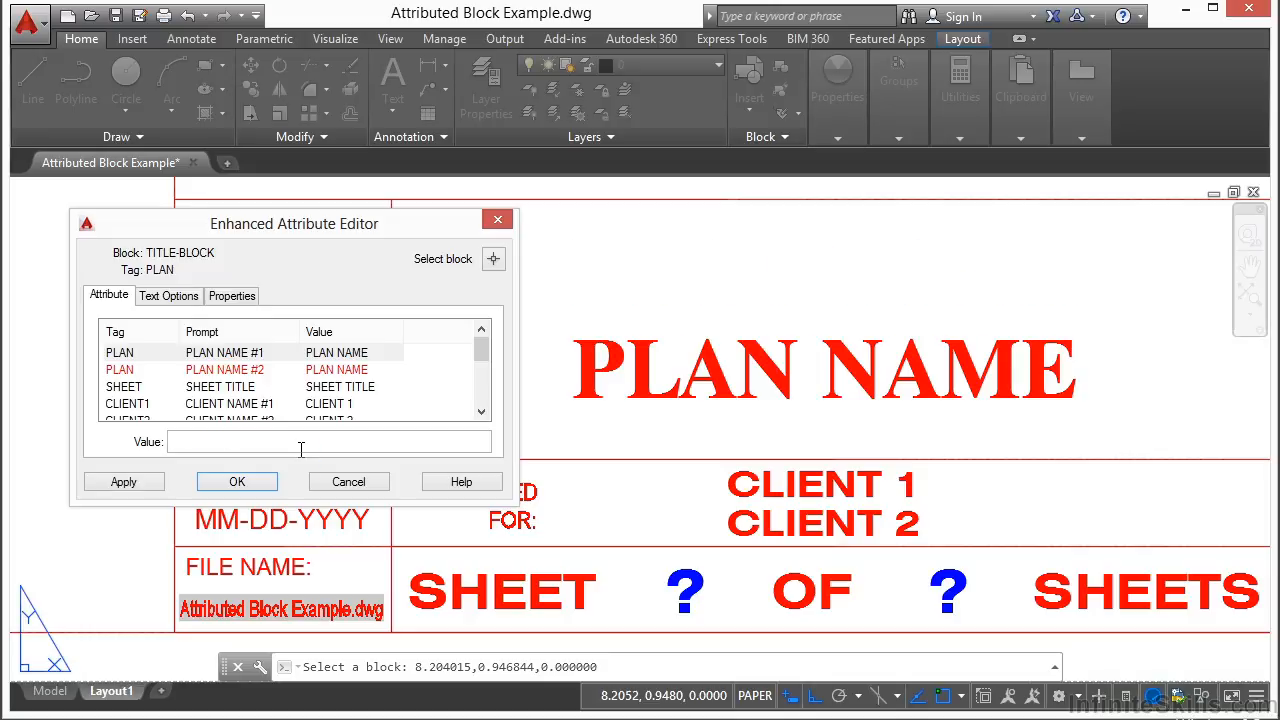
pyautogui.write('DRAWING TITLE')
pyautogui.click(245, 481)
# Step: Edit the second PLAN NAME attribute in place so that it reads SUB TITLE
pyautogui.scroll(-3, 337, 366)
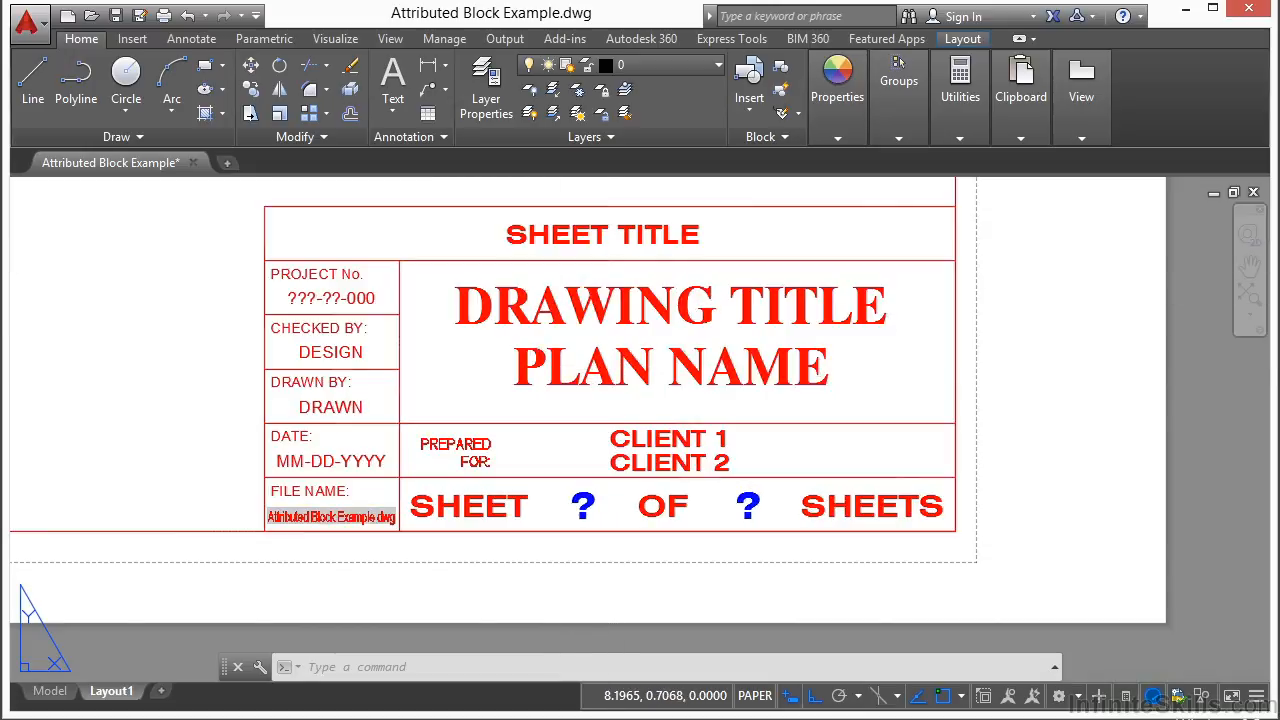
pyautogui.keyDown('ctrl'); pyautogui.doubleClick(596, 371); pyautogui.keyUp('ctrl')
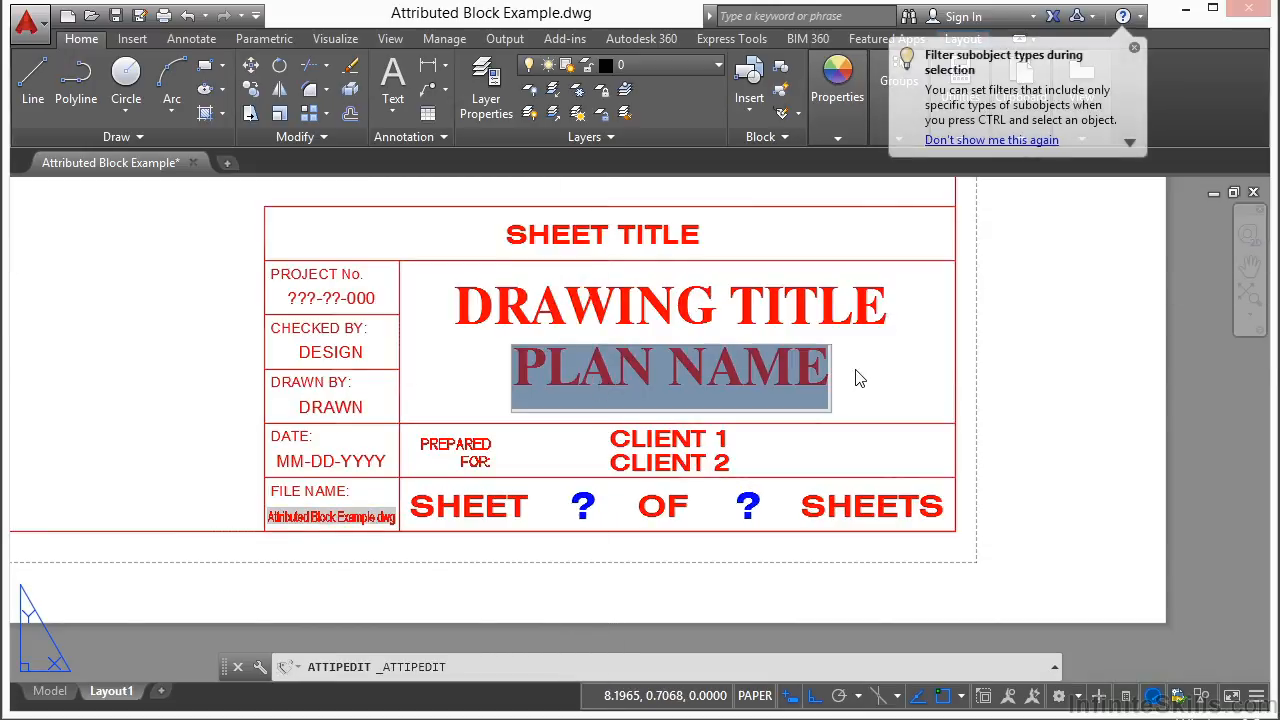
pyautogui.write('SUB TIT')
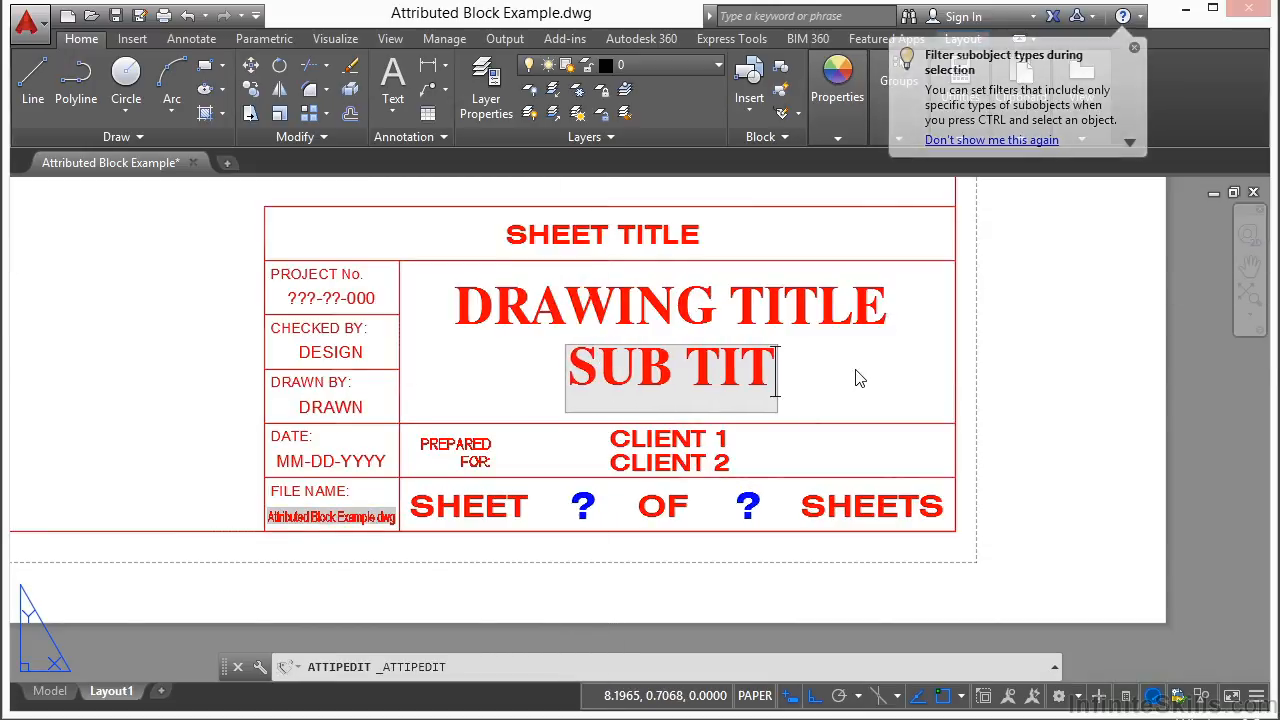
pyautogui.write('LE')
pyautogui.press('Return')
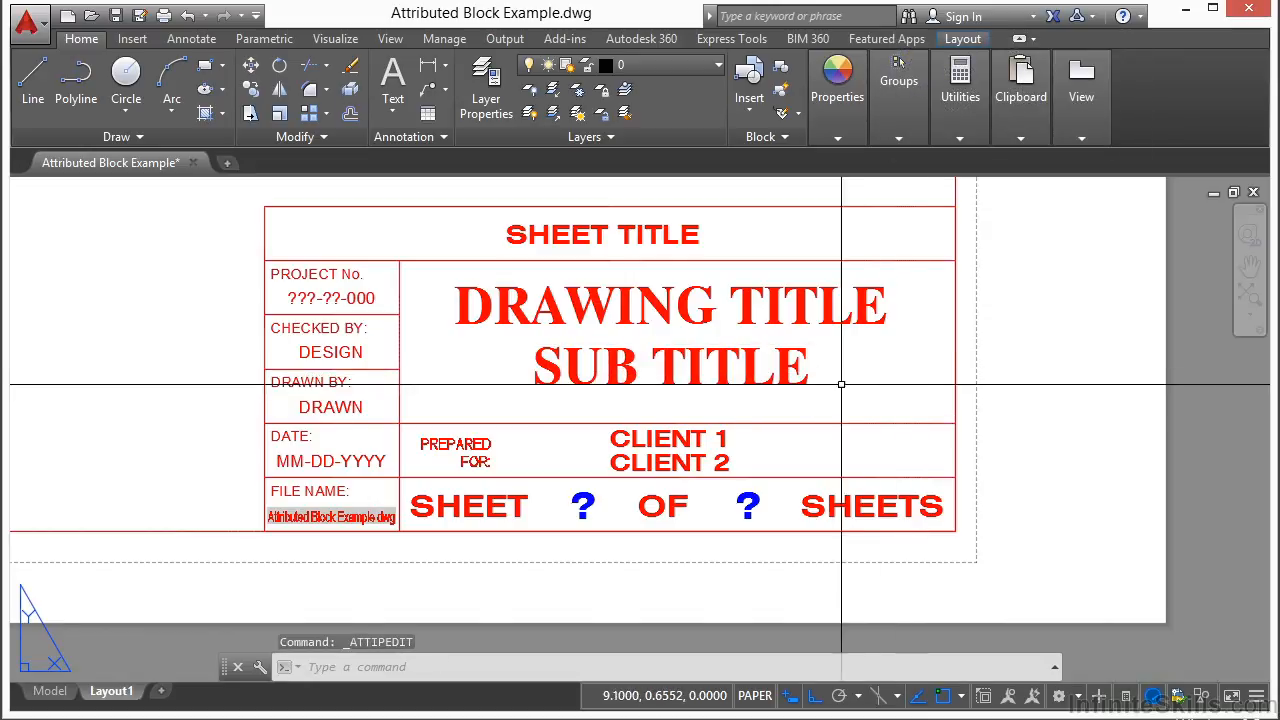
# Step: Set the title block's SHEET TITLE attribute to WHAT MY DRAWING IS ABOUT in the Enhanced Attribute Editor
pyautogui.doubleClick(792, 375)
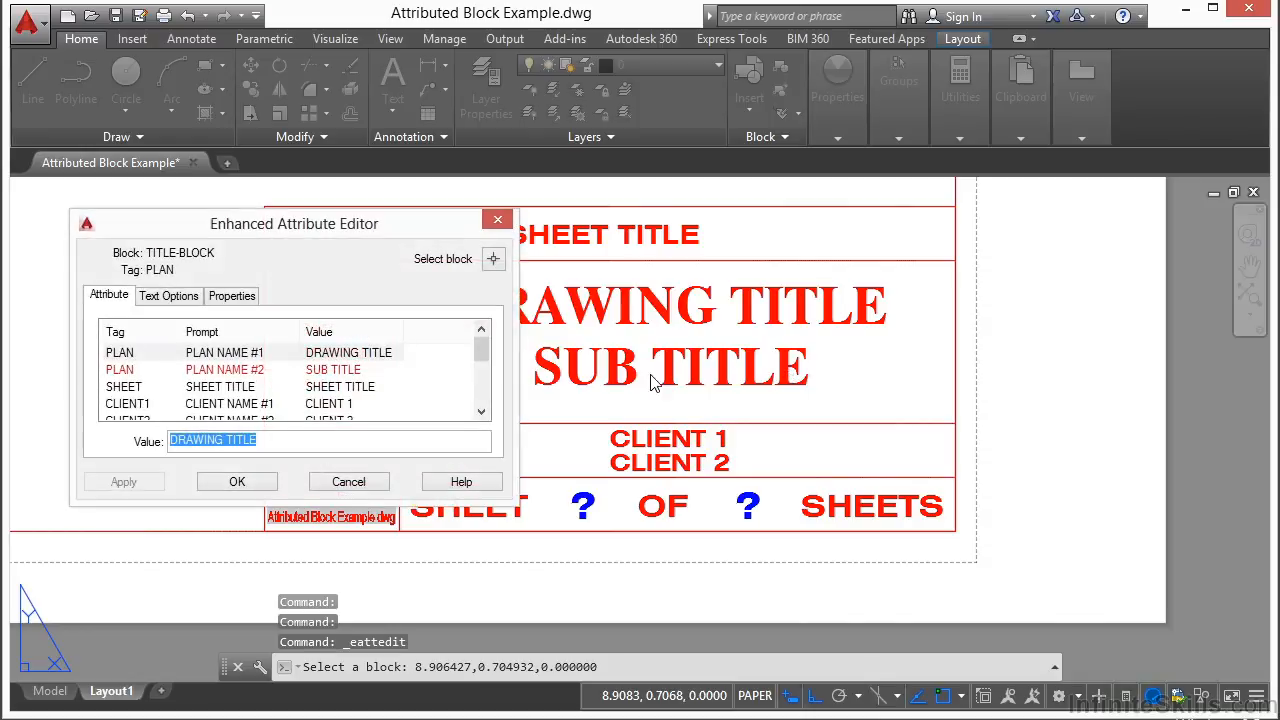
pyautogui.click(330, 386)
pyautogui.click(334, 403)
pyautogui.scroll(-1, 381, 390)
pyautogui.scroll(1, 385, 385)
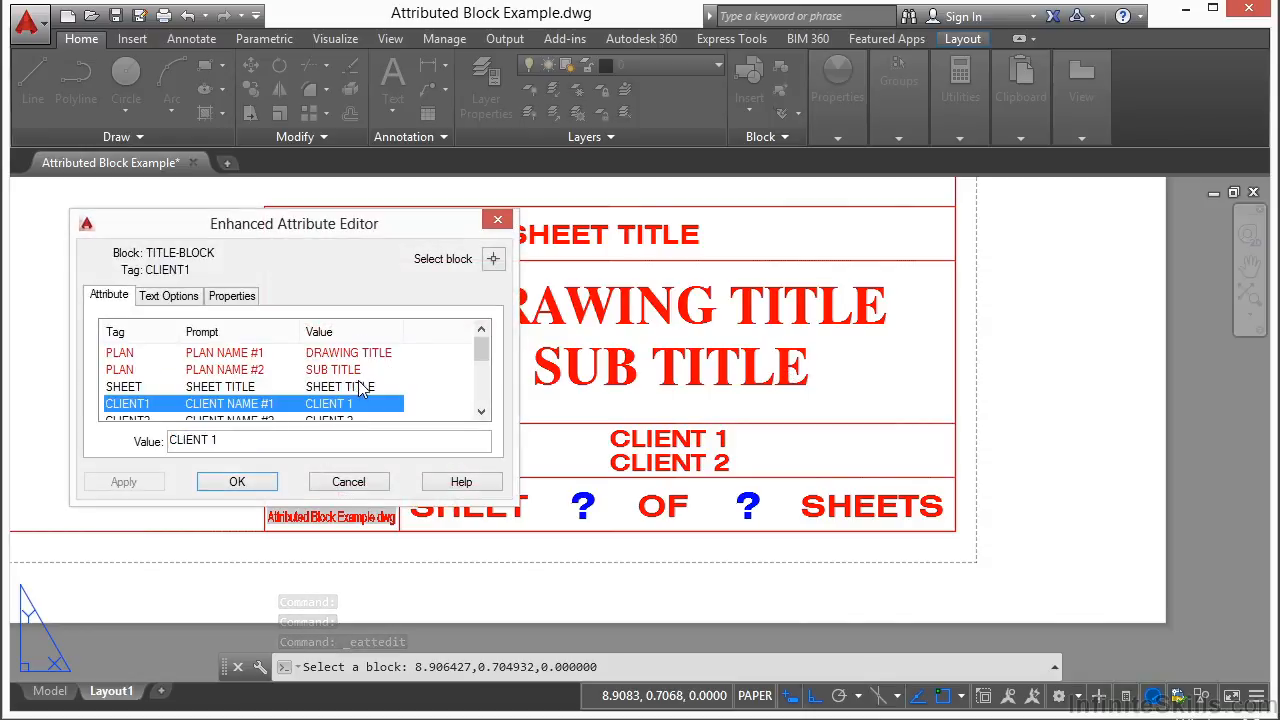
pyautogui.click(360, 387)
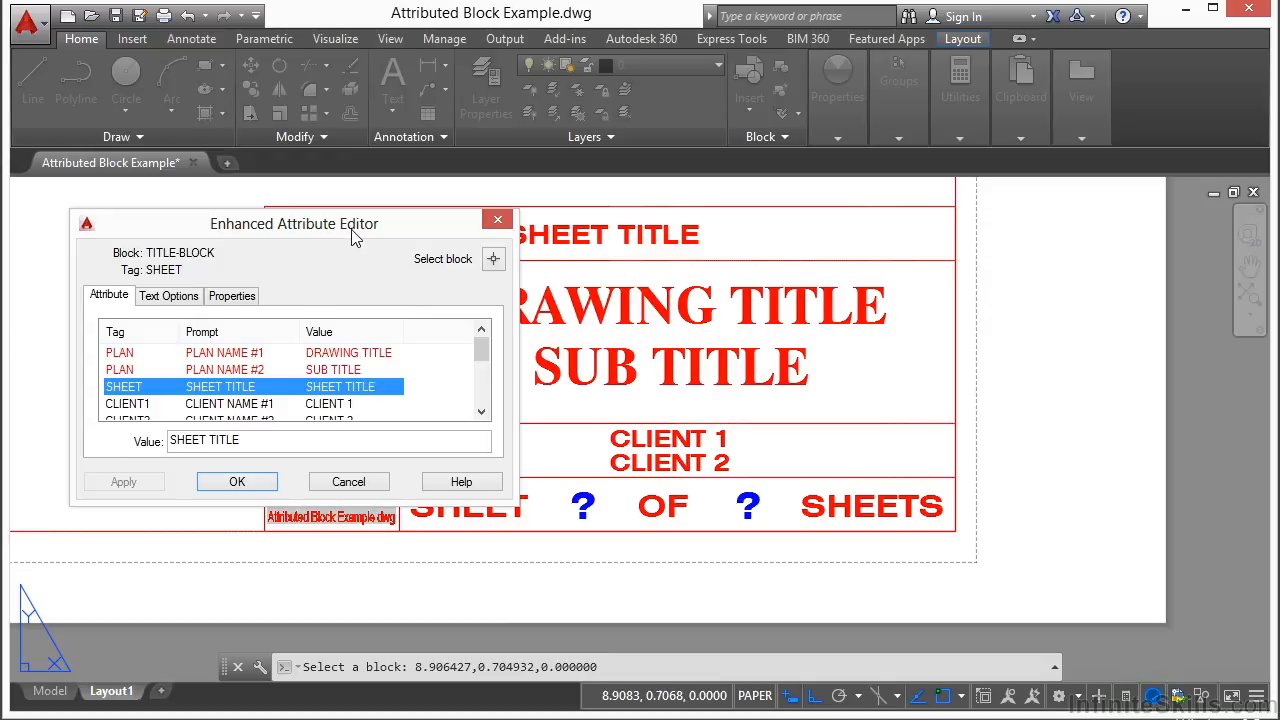
pyautogui.moveTo(356, 229); pyautogui.dragTo(363, 297)
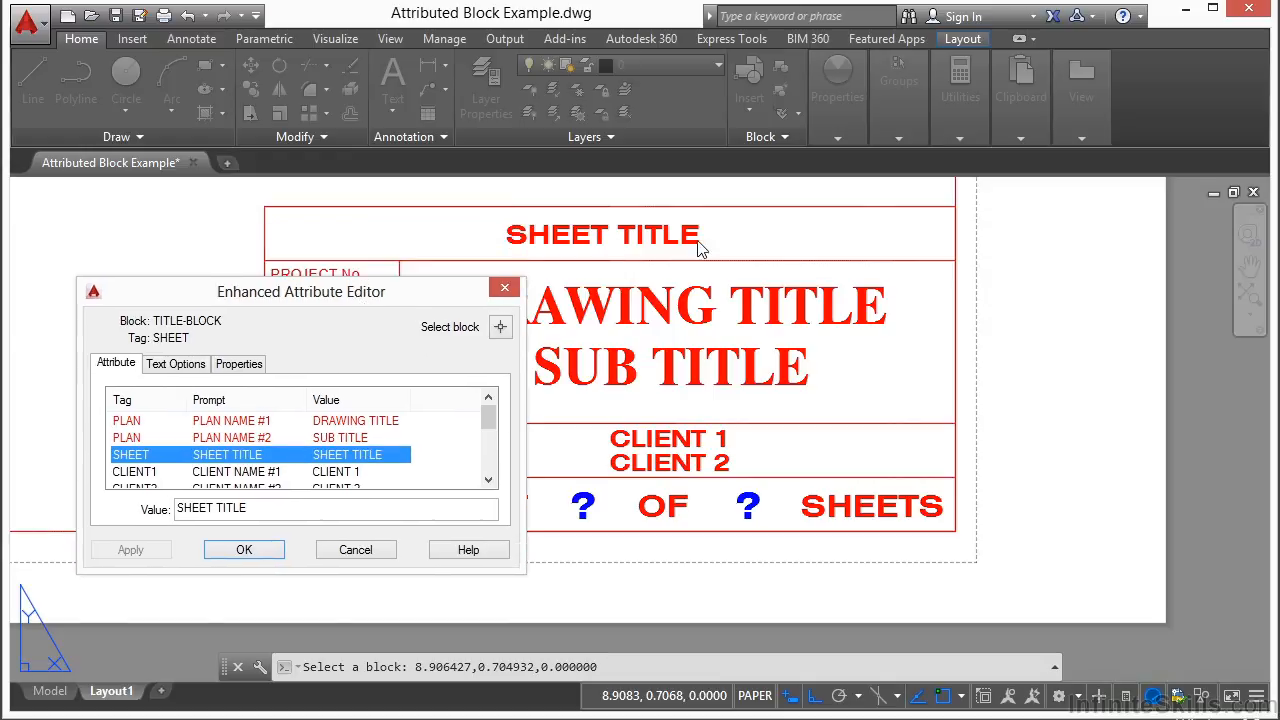
pyautogui.moveTo(322, 512); pyautogui.dragTo(176, 512)
pyautogui.write('WHAT MY DRAWING IS ABOUT')
pyautogui.press('Return')
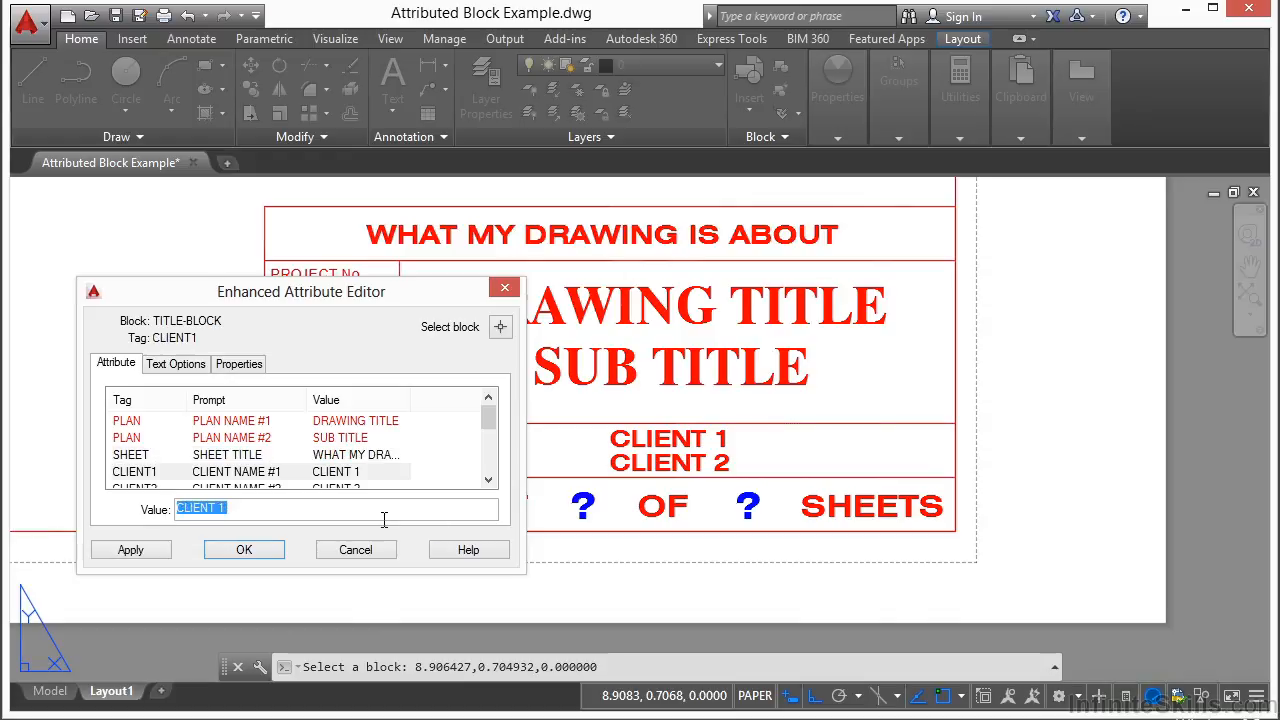
# Step: Set the title block's CLIENT NAME #1 attribute to ABC CO. and clear the CLIENT NAME #2 value
pyautogui.write('ABC CO.')
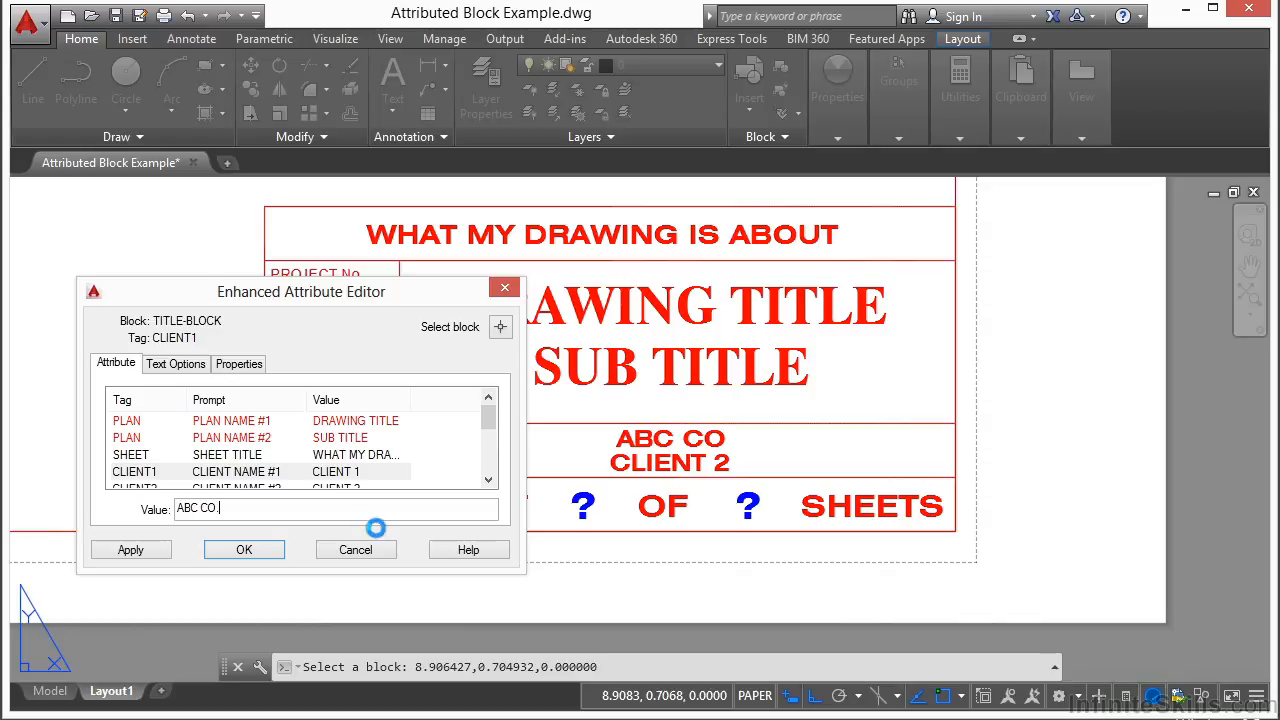
pyautogui.click(244, 549)
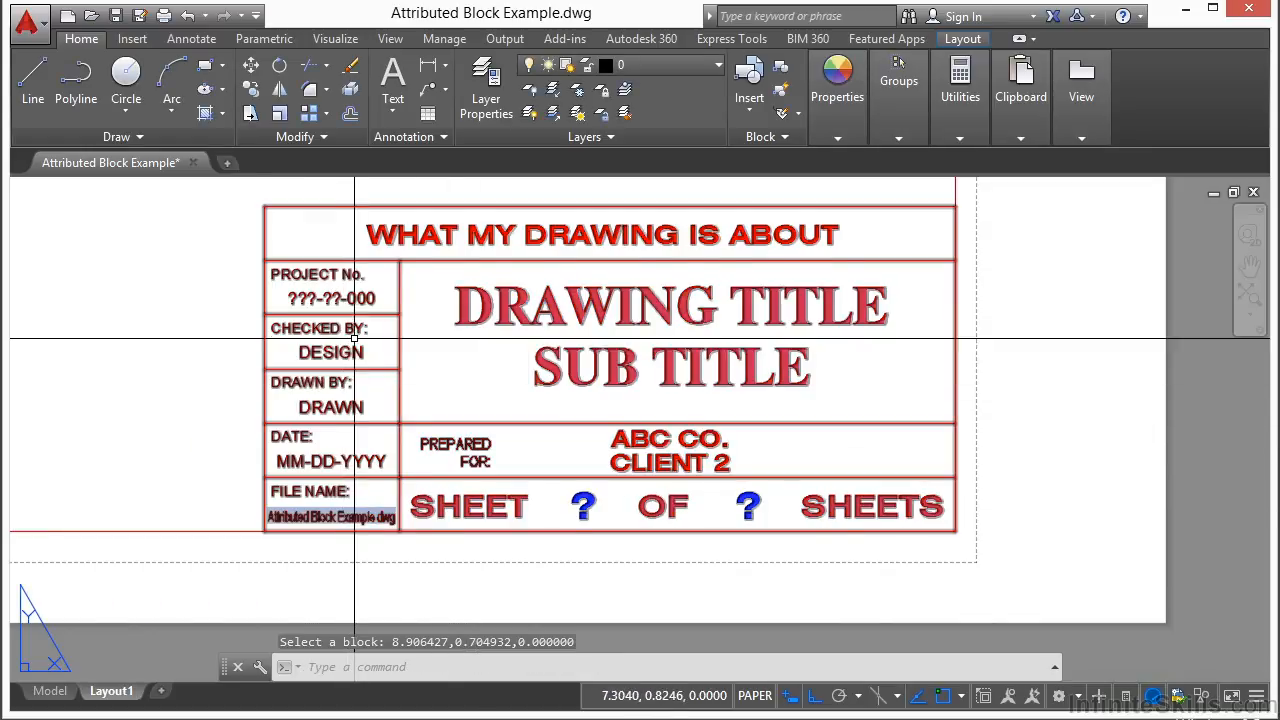
pyautogui.click(677, 457)
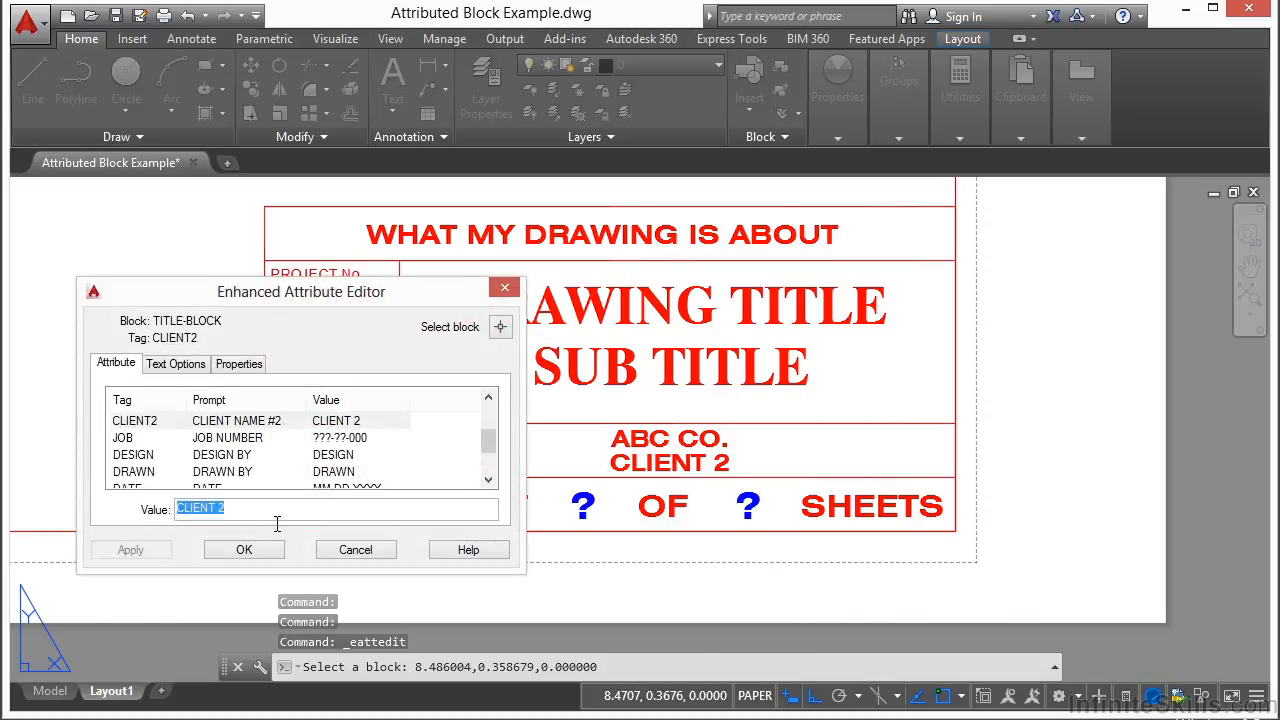
pyautogui.press('Delete')
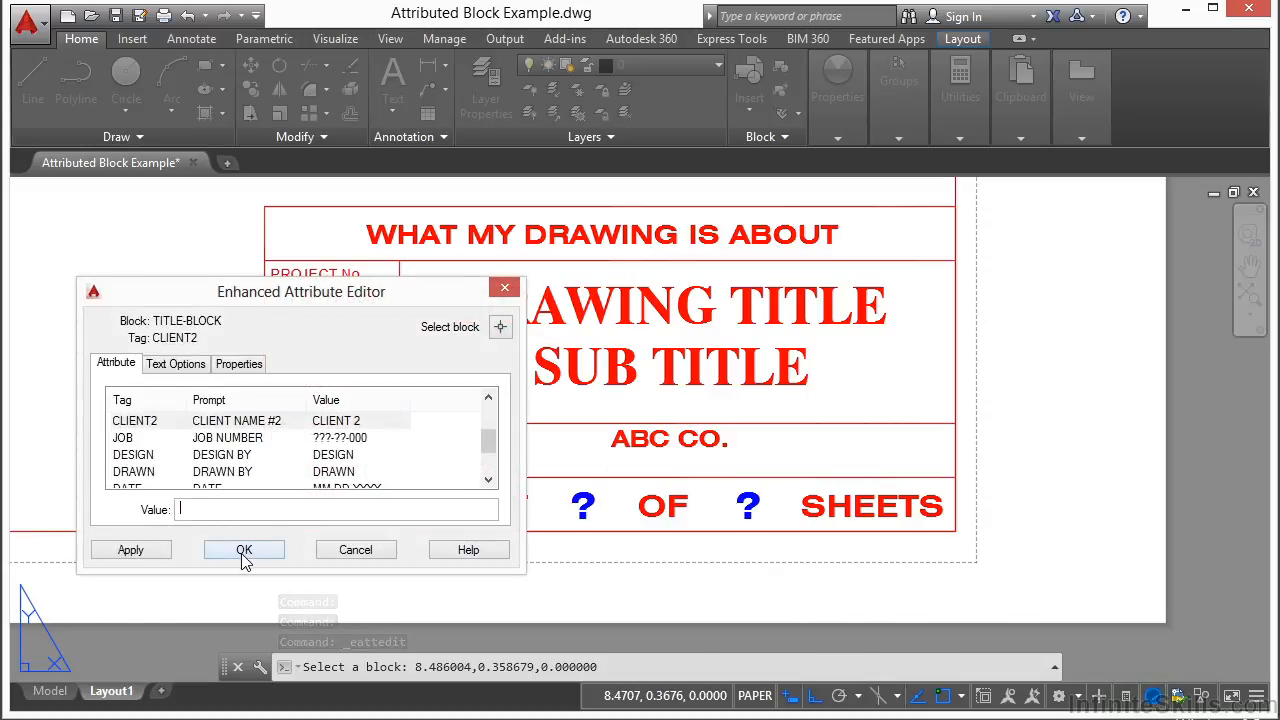
pyautogui.click(243, 552)
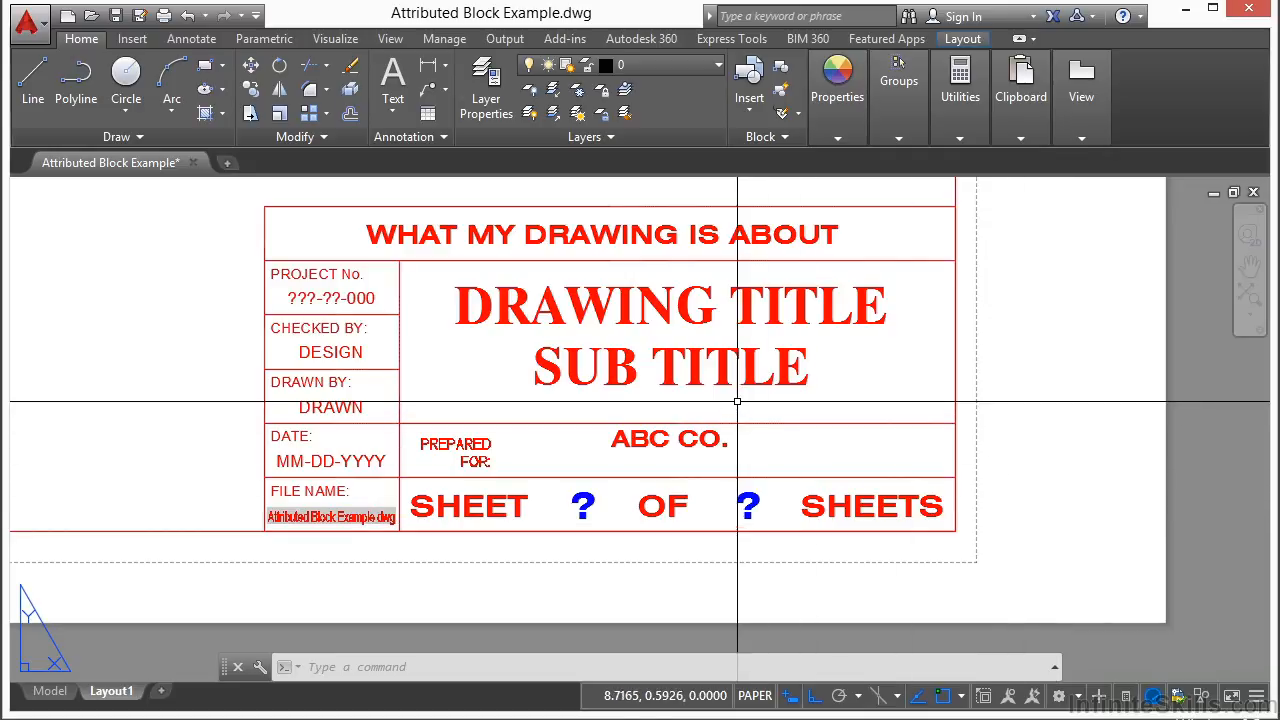
# Step: Open the title block in the Block Editor and close the Block Authoring Palettes
pyautogui.click(756, 427)
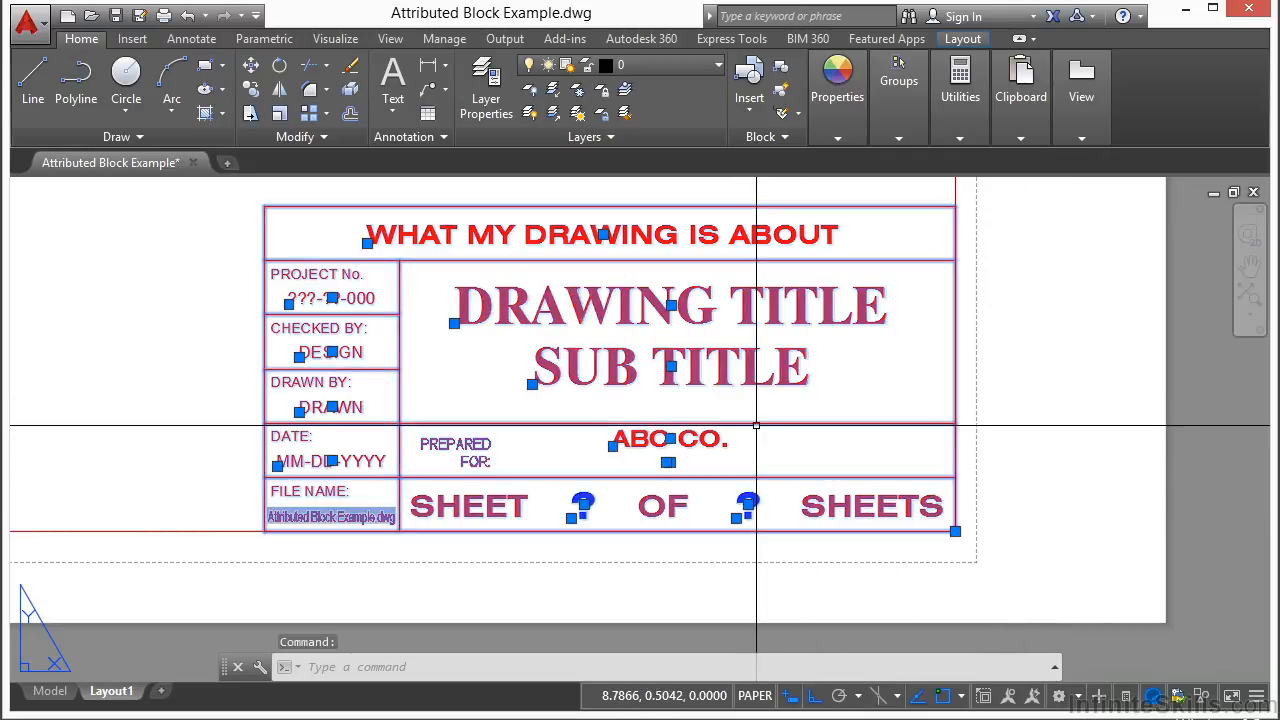
pyautogui.rightClick(756, 427)
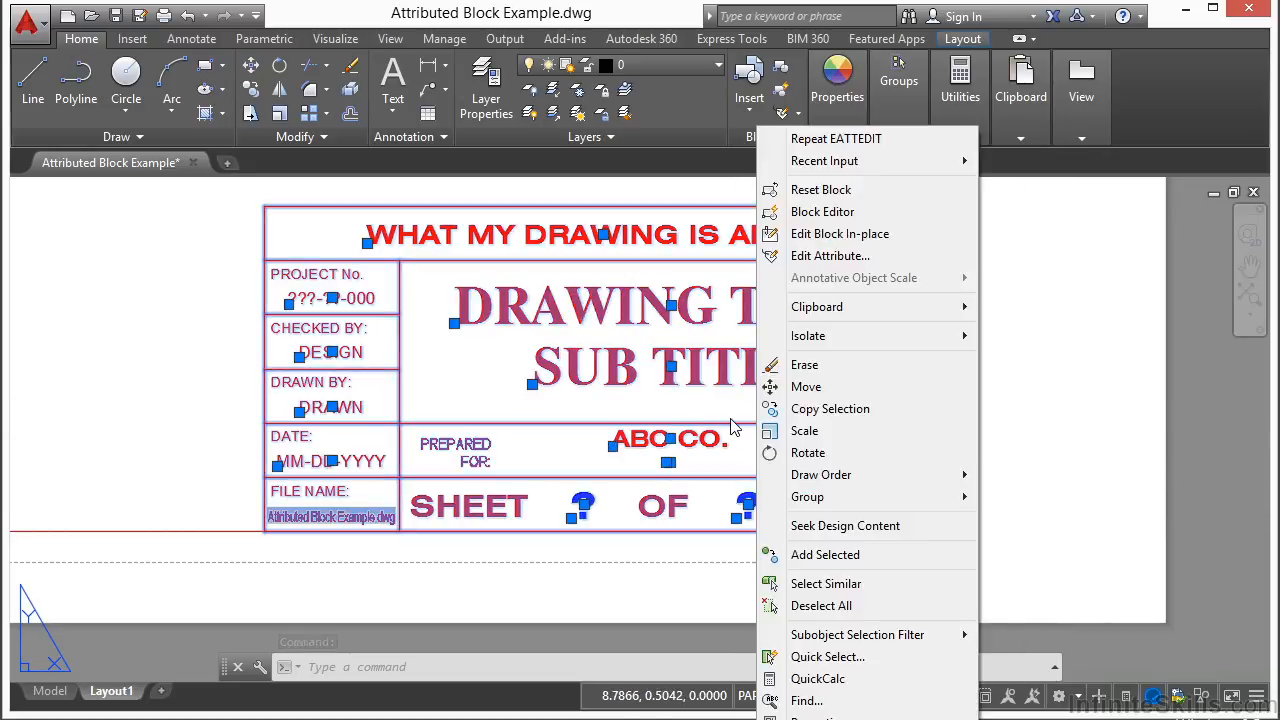
pyautogui.click(822, 212)
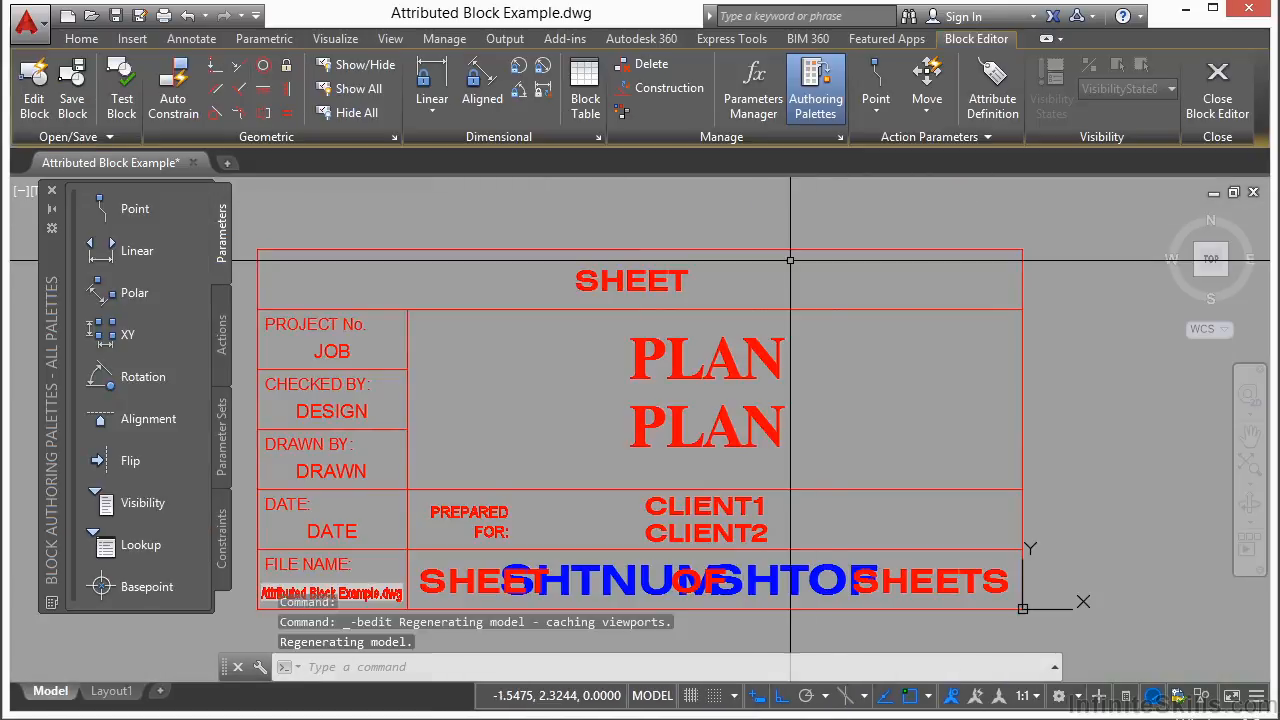
pyautogui.click(52, 190)
# Step: Examine the tag, prompt and default of the SHEET attribute definition in the title block's top row
pyautogui.moveTo(597, 406); pyautogui.dragTo(542, 413, button='middle')
pyautogui.click(574, 268)
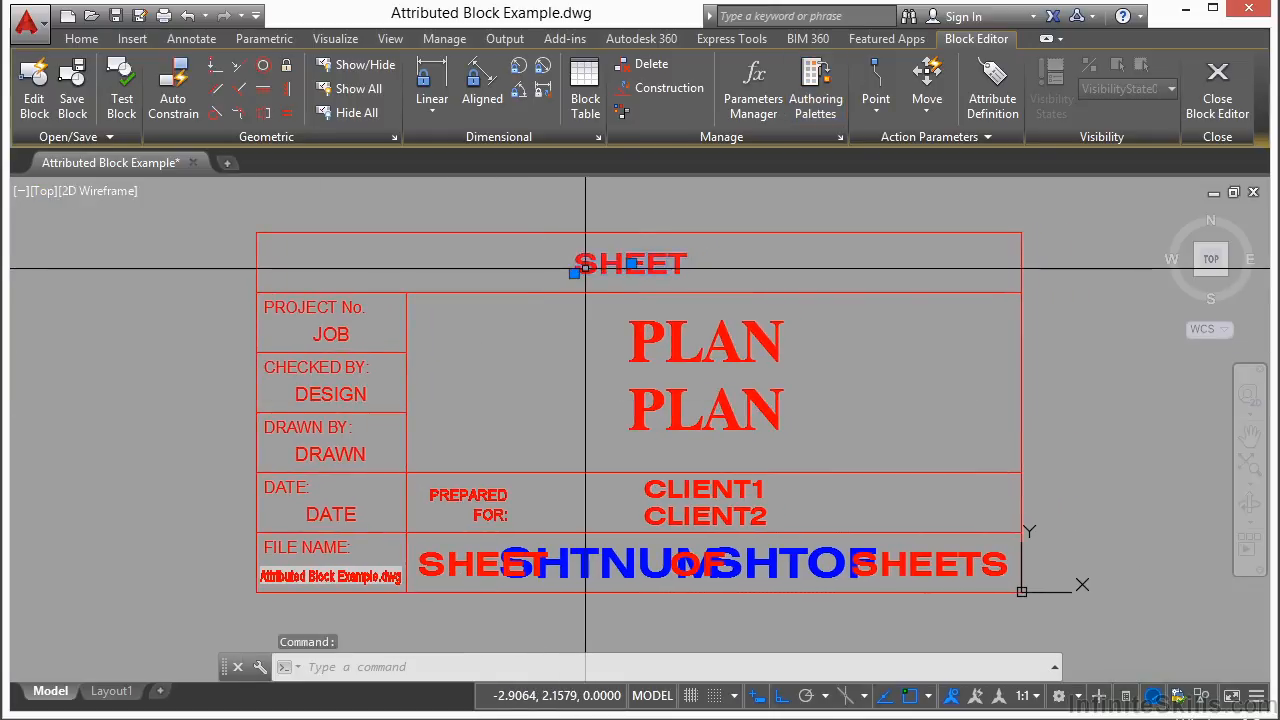
pyautogui.doubleClick(599, 266)
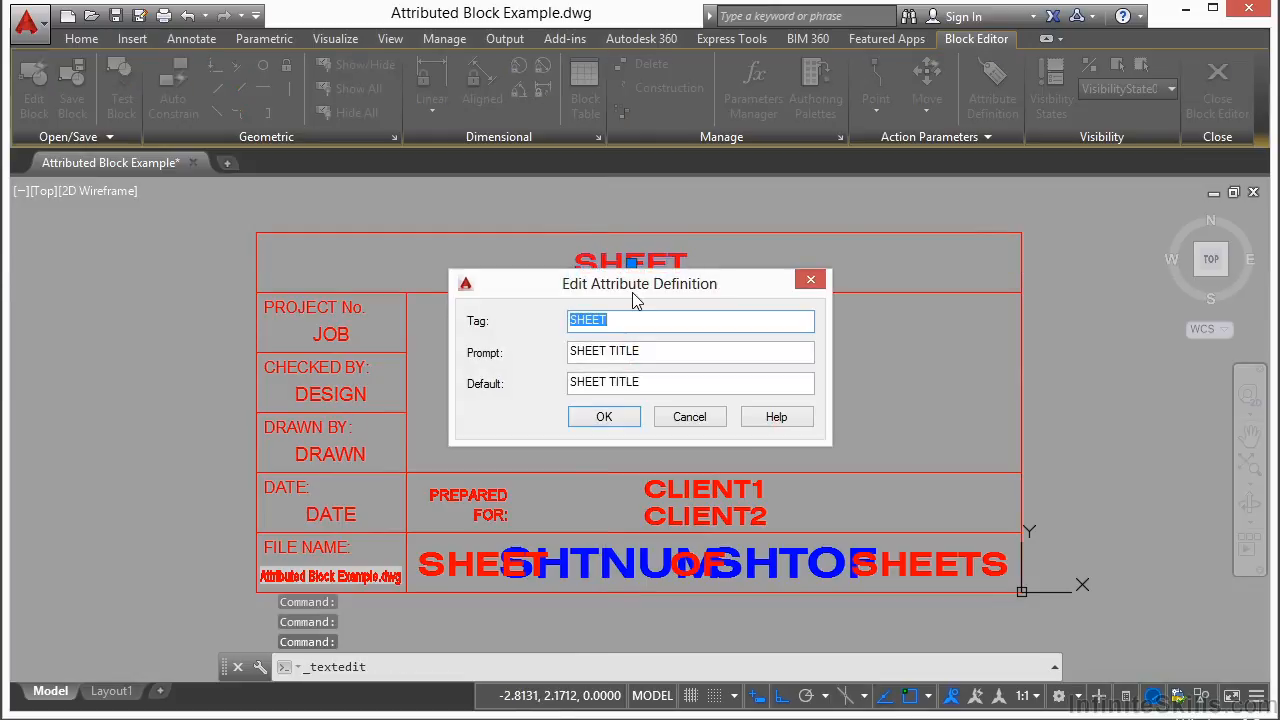
pyautogui.moveTo(637, 295); pyautogui.dragTo(624, 319)
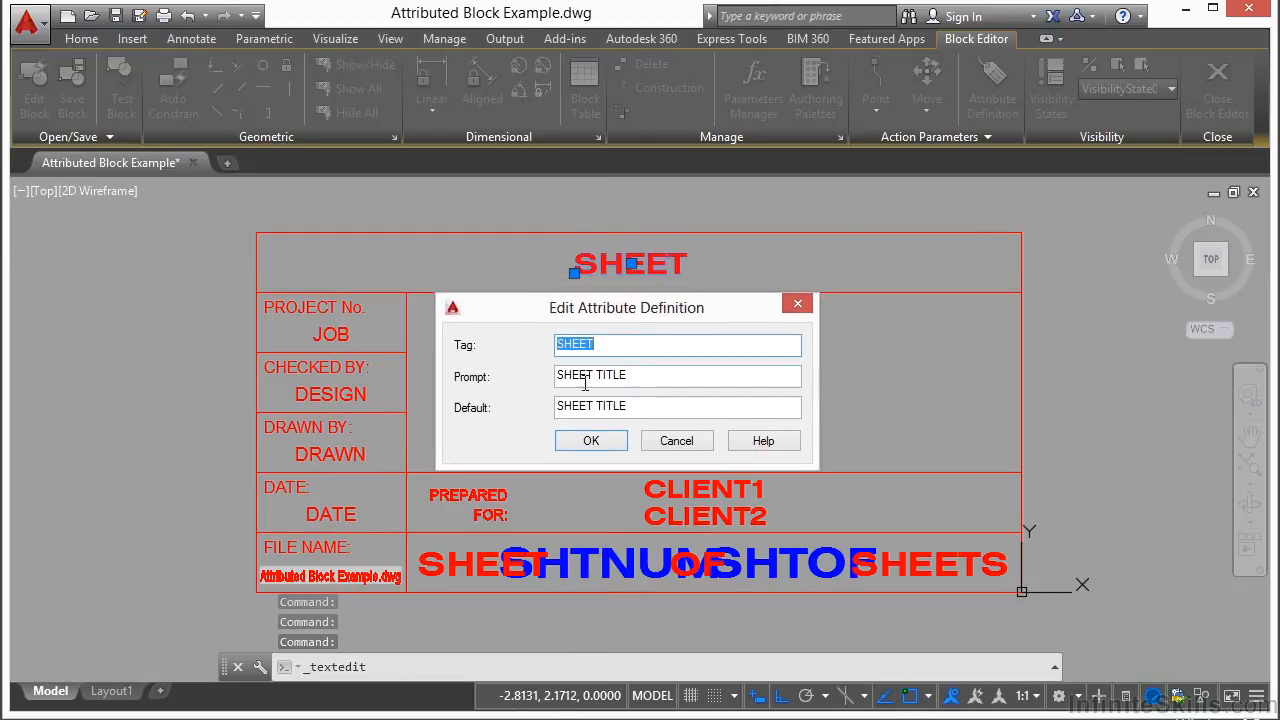
pyautogui.click(587, 345)
pyautogui.click(654, 409)
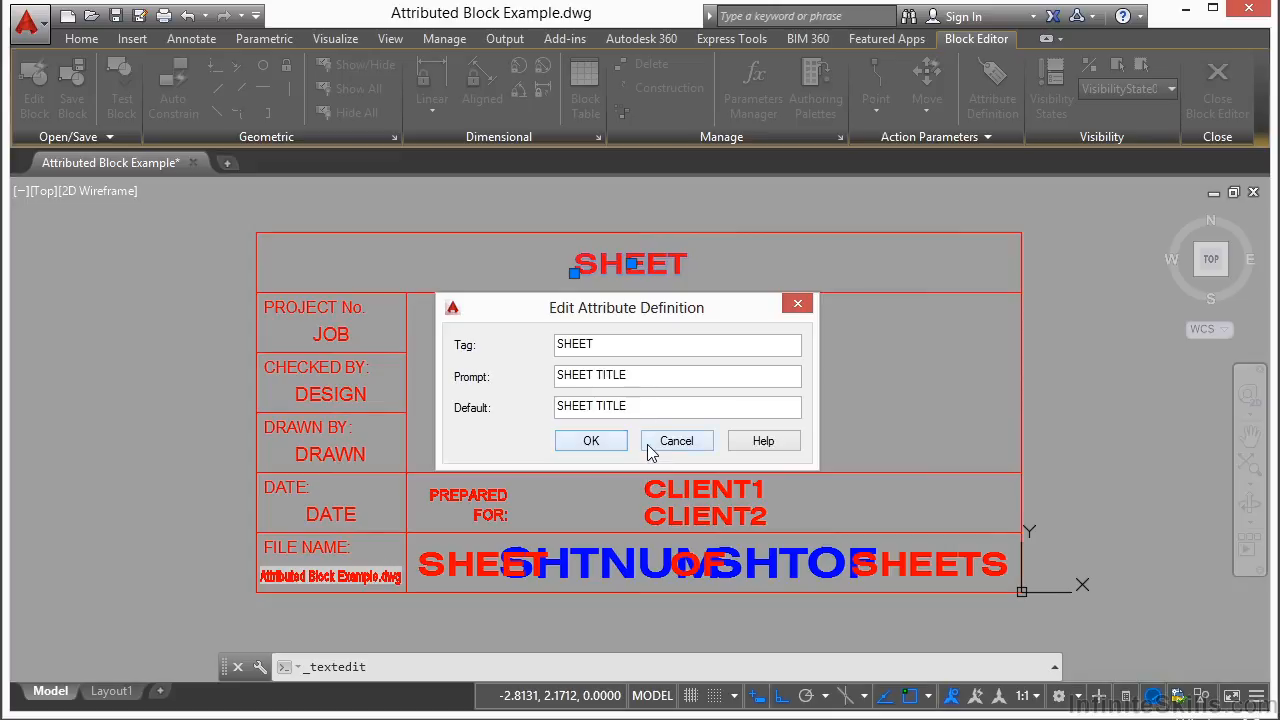
pyautogui.click(611, 446)
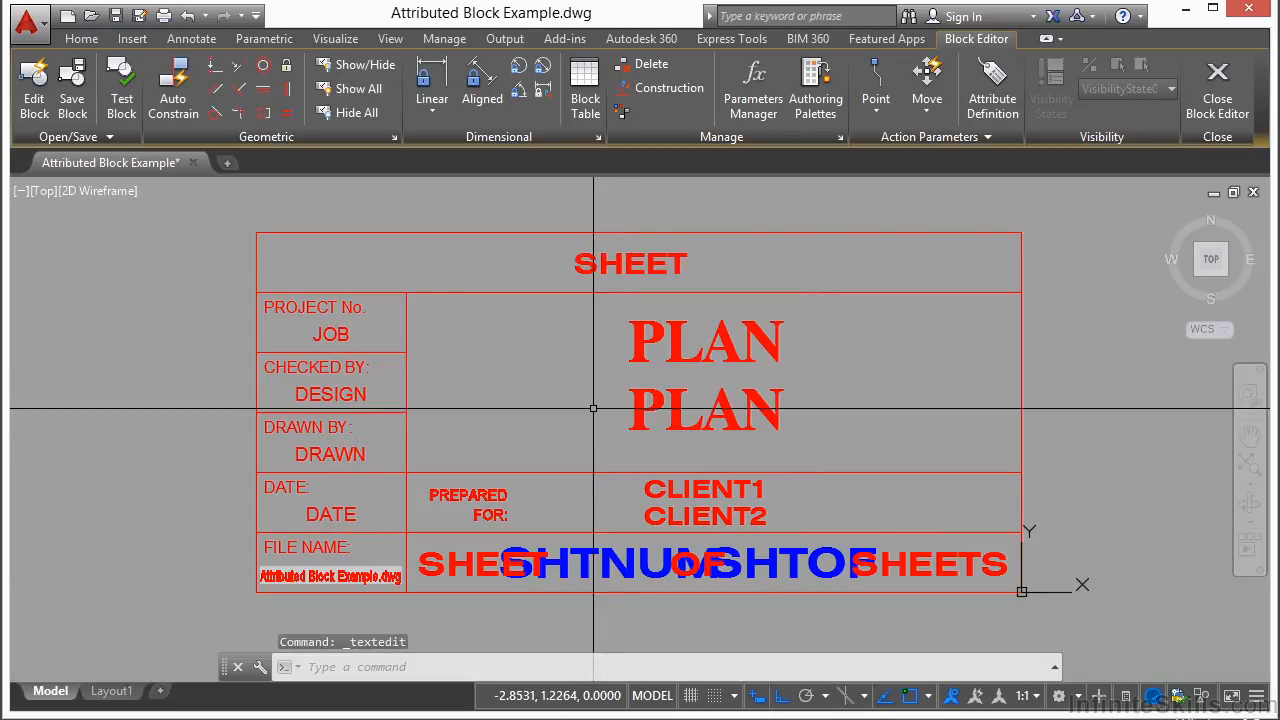
# Step: Move the SHEET attribute toward the start of its row by its grip, and bring it back near the row's centre
pyautogui.click(588, 268)
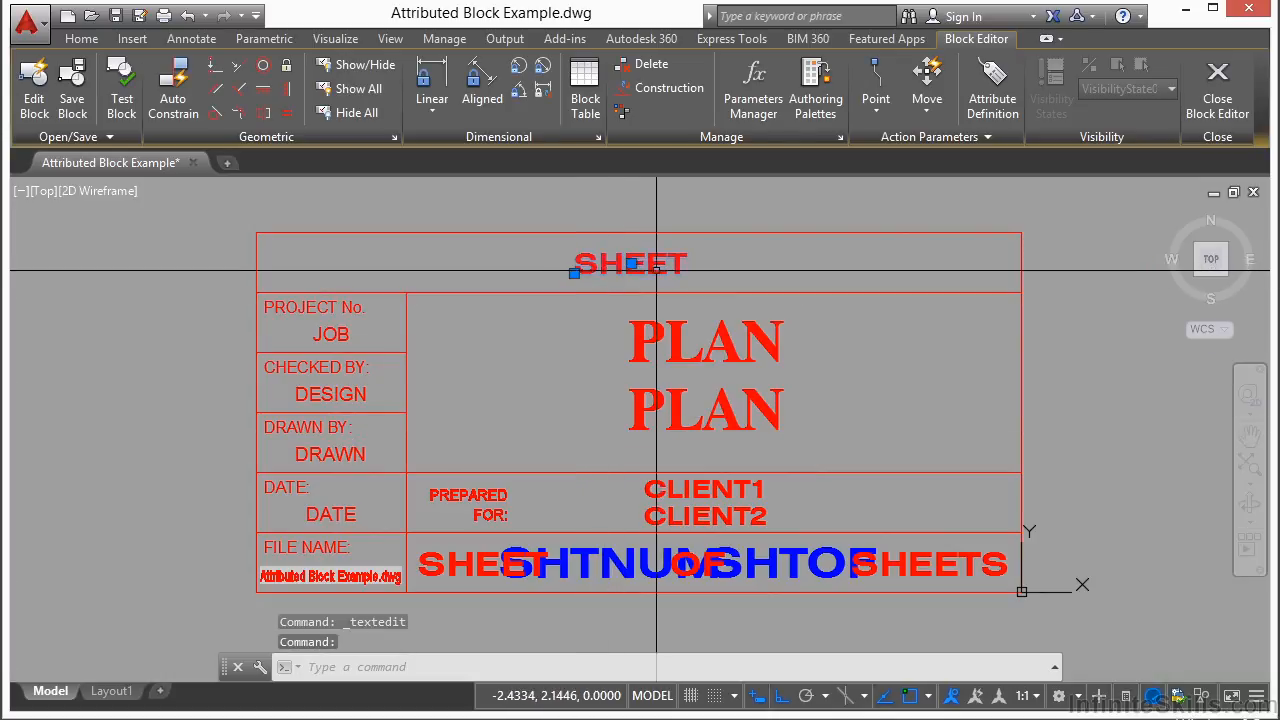
pyautogui.click(574, 271)
pyautogui.click(495, 260)
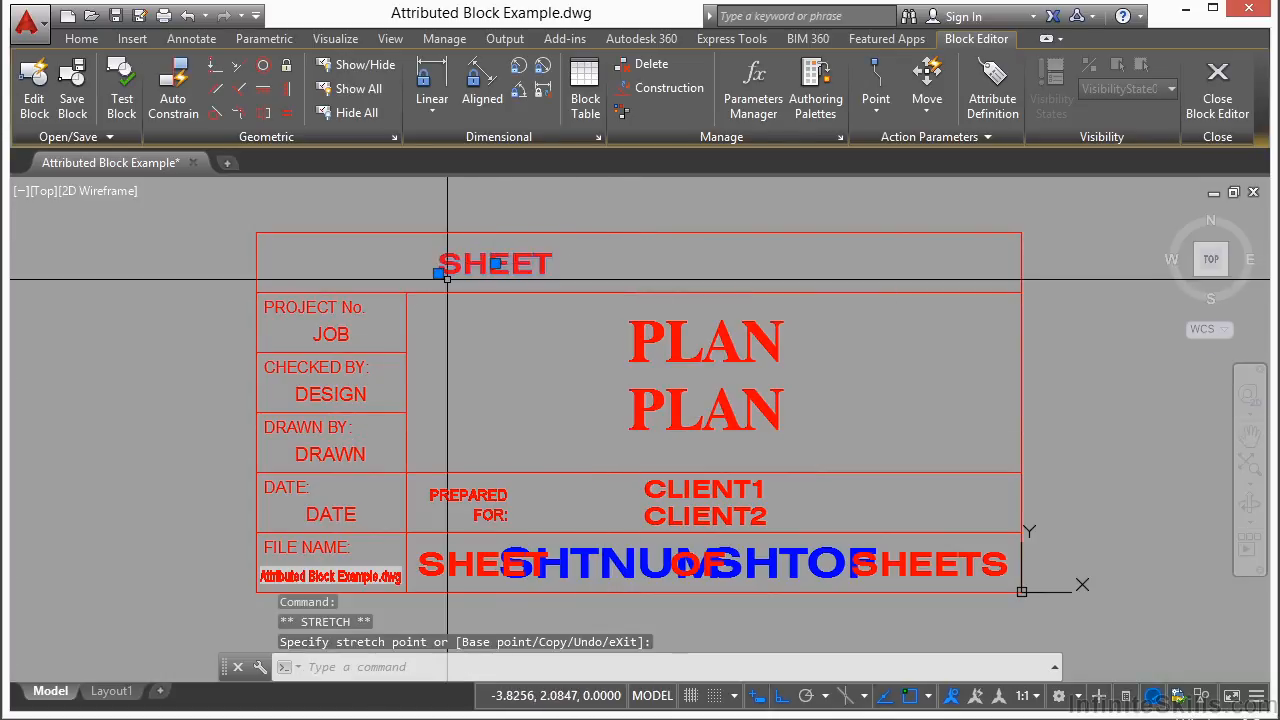
pyautogui.click(495, 264)
pyautogui.click(638, 264)
pyautogui.press('Escape')
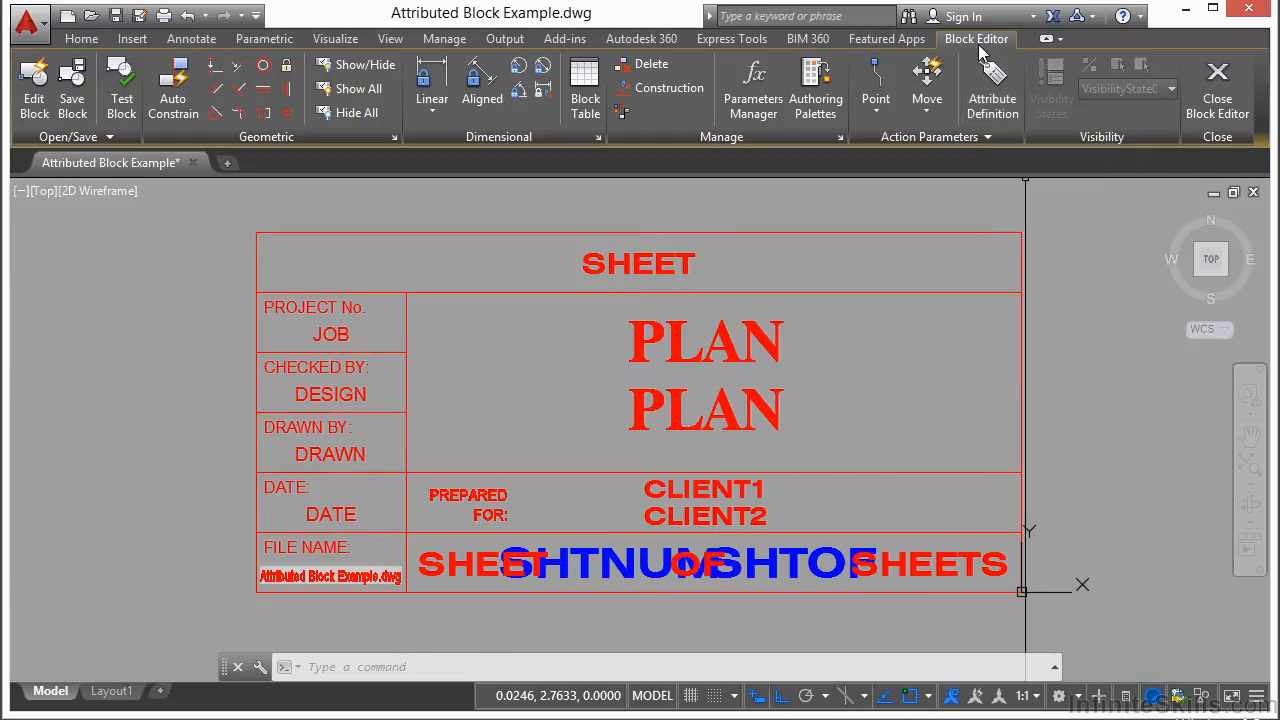
# Step: Start a new attribute definition in the title block with Left justification and the Notes text style
pyautogui.click(992, 85)
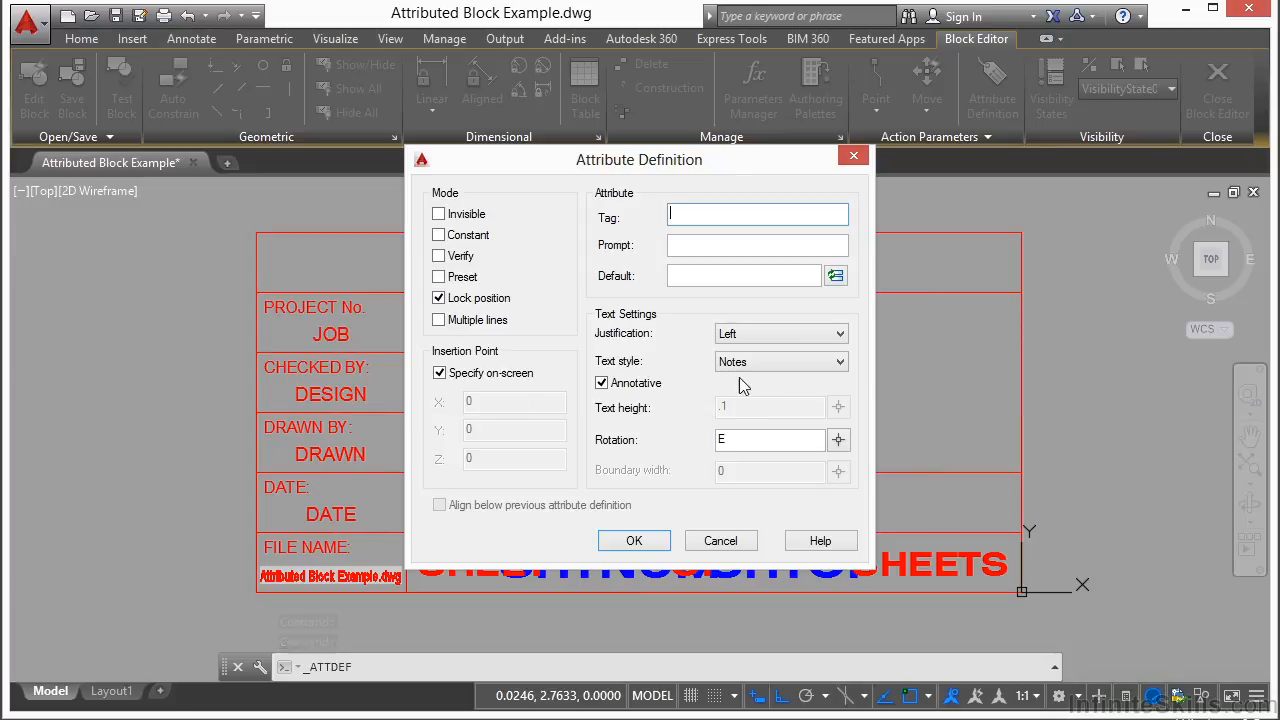
pyautogui.click(781, 336)
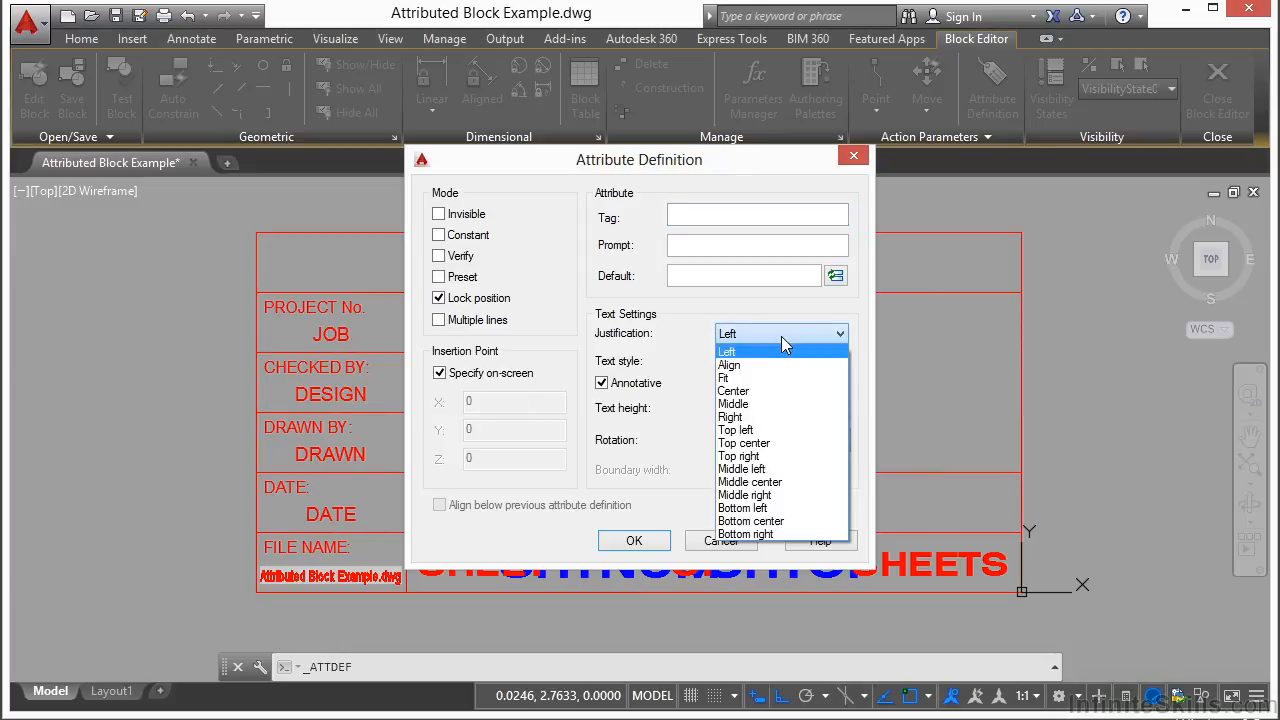
pyautogui.click(785, 352)
pyautogui.click(806, 363)
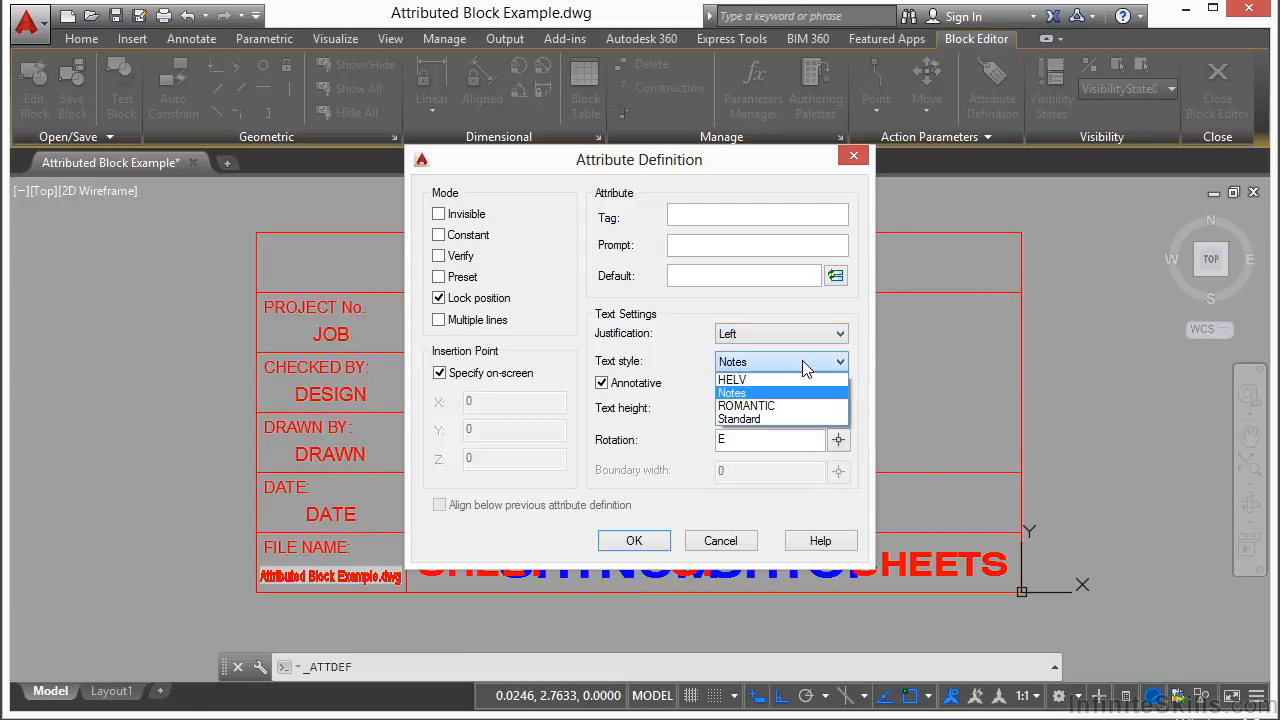
pyautogui.click(740, 393)
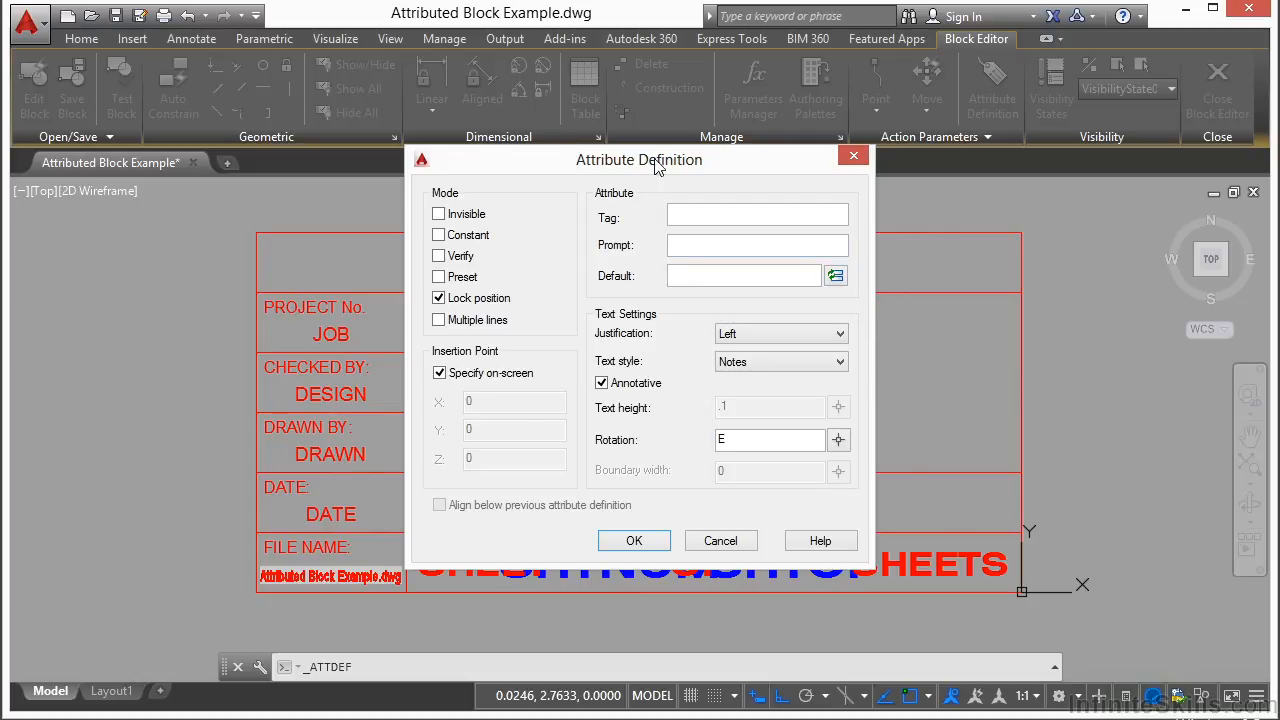
# Step: Enter LOCATION as the new attribute's tag, prompt and default, and accept the definition
pyautogui.moveTo(657, 167); pyautogui.dragTo(762, 191)
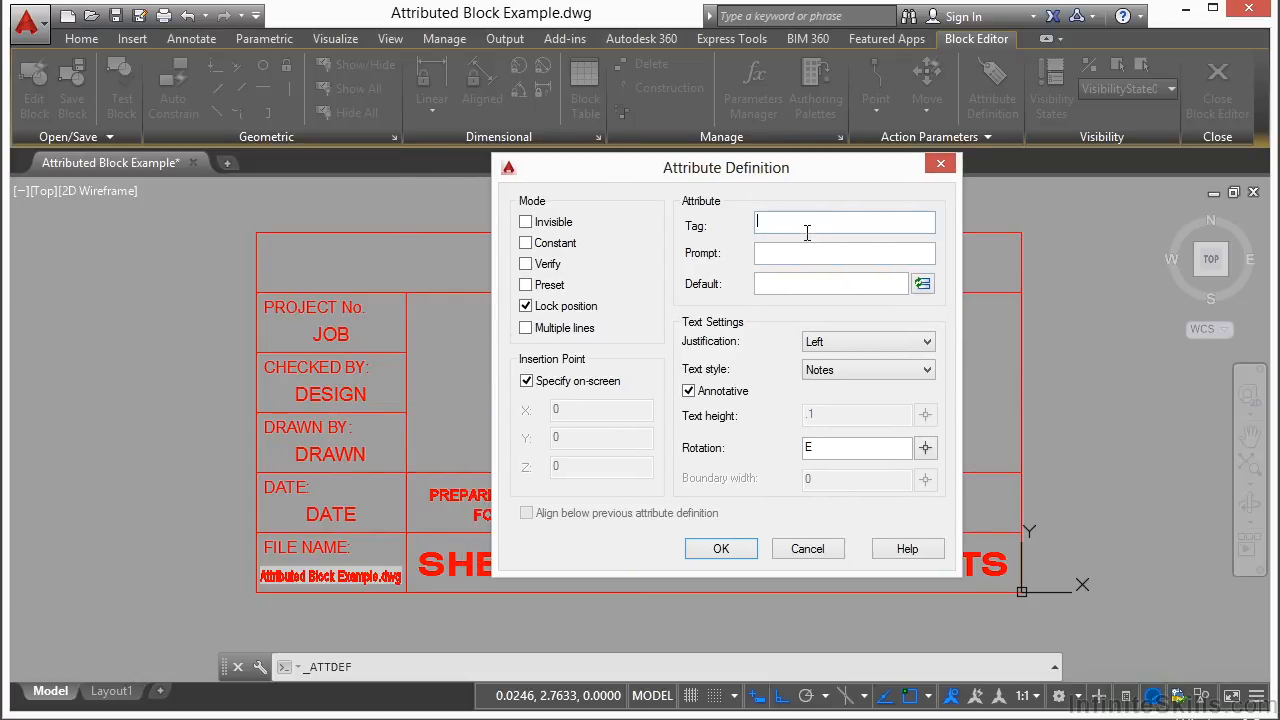
pyautogui.write('LOCA')
pyautogui.press('Tab')
pyautogui.write('lOCATION')
pyautogui.press('Tab')
pyautogui.click(721, 549)
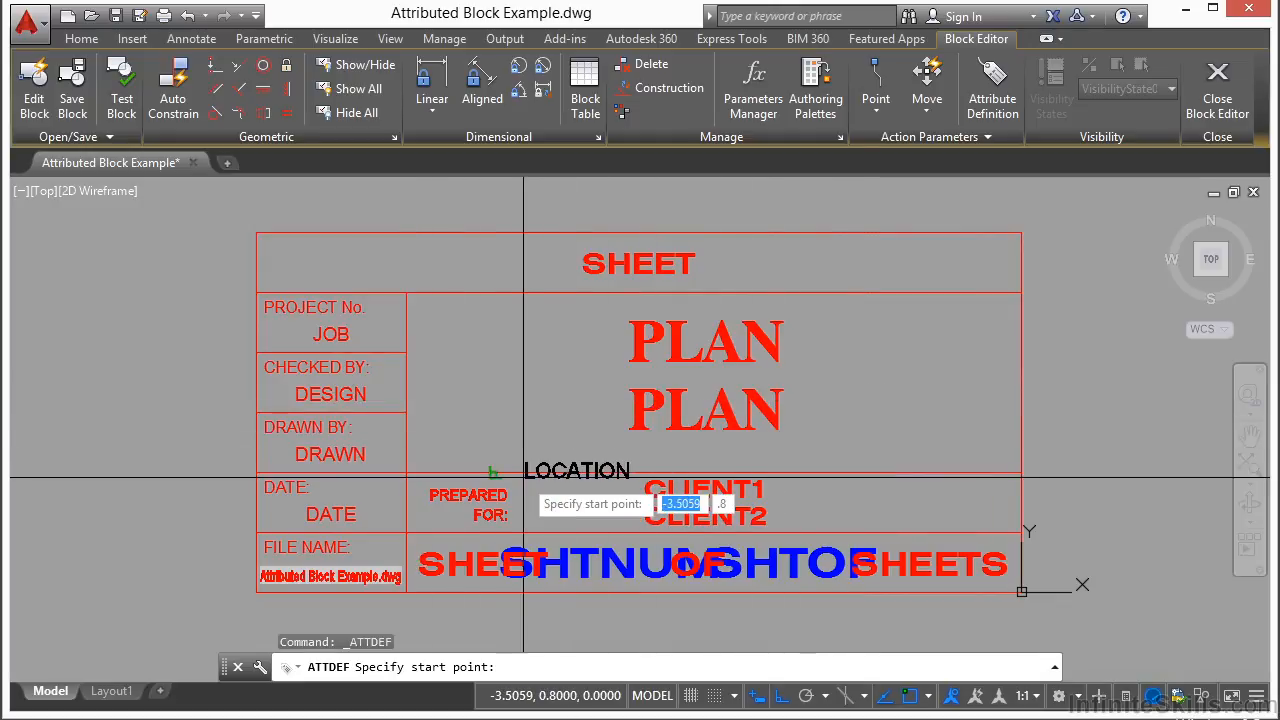
# Step: Place the LOCATION attribute near the lower right corner of the PREPARED FOR row and clear the selection
pyautogui.scroll(2, 937, 493)
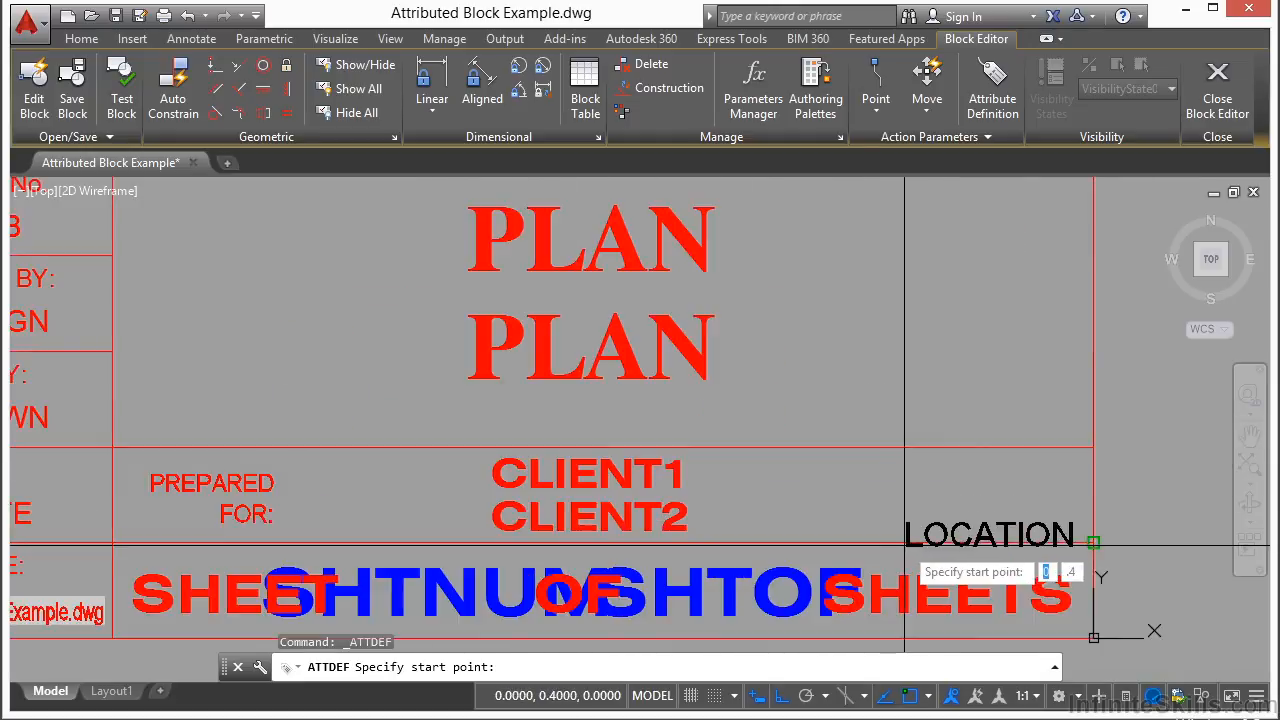
pyautogui.scroll(2, 900, 525)
pyautogui.scroll(-3, 900, 531)
pyautogui.click(805, 497)
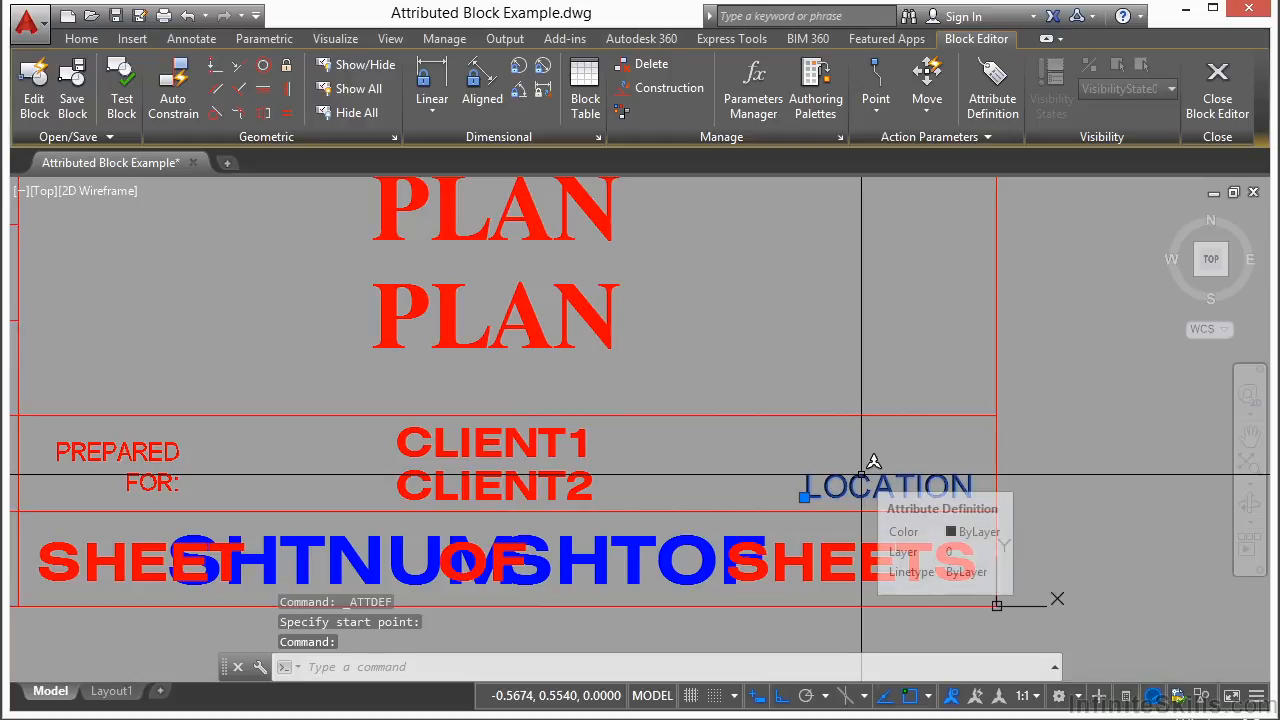
pyautogui.press('Escape')
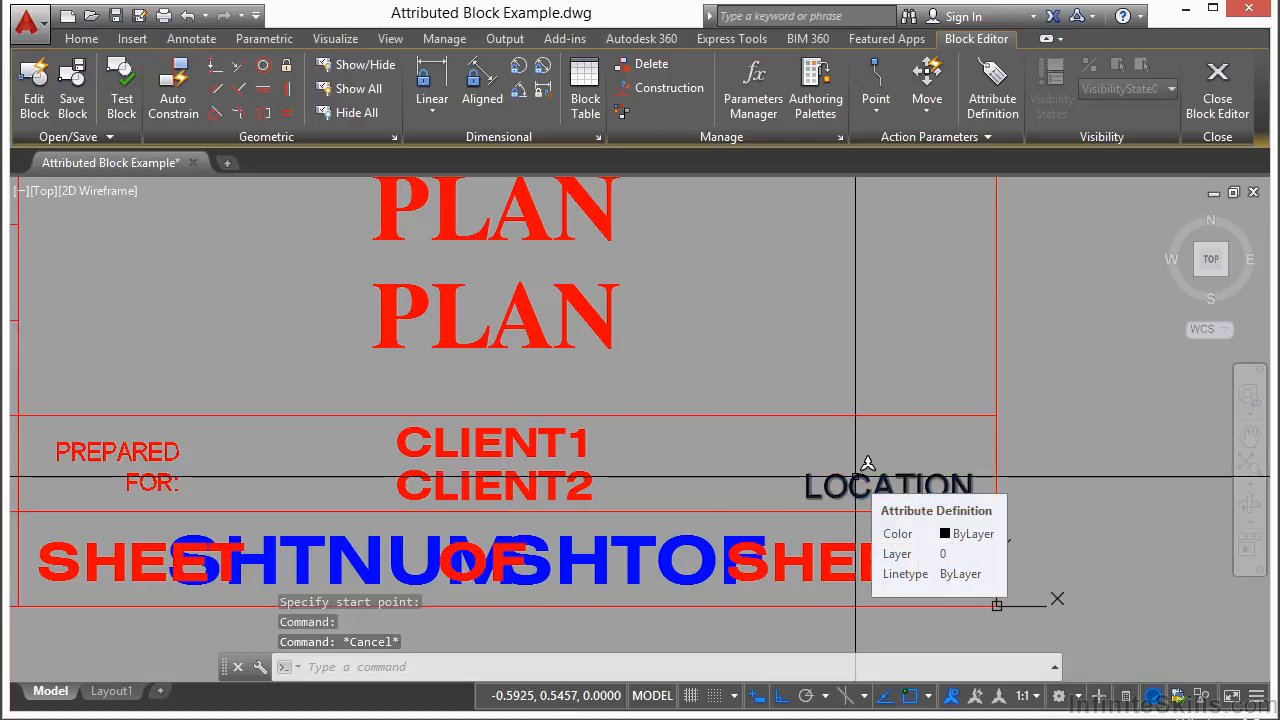
# Step: Move the LOCATION attribute up in the block's attribute order so that it comes directly before JOB
pyautogui.scroll(-2, 855, 478)
pyautogui.click(837, 467)
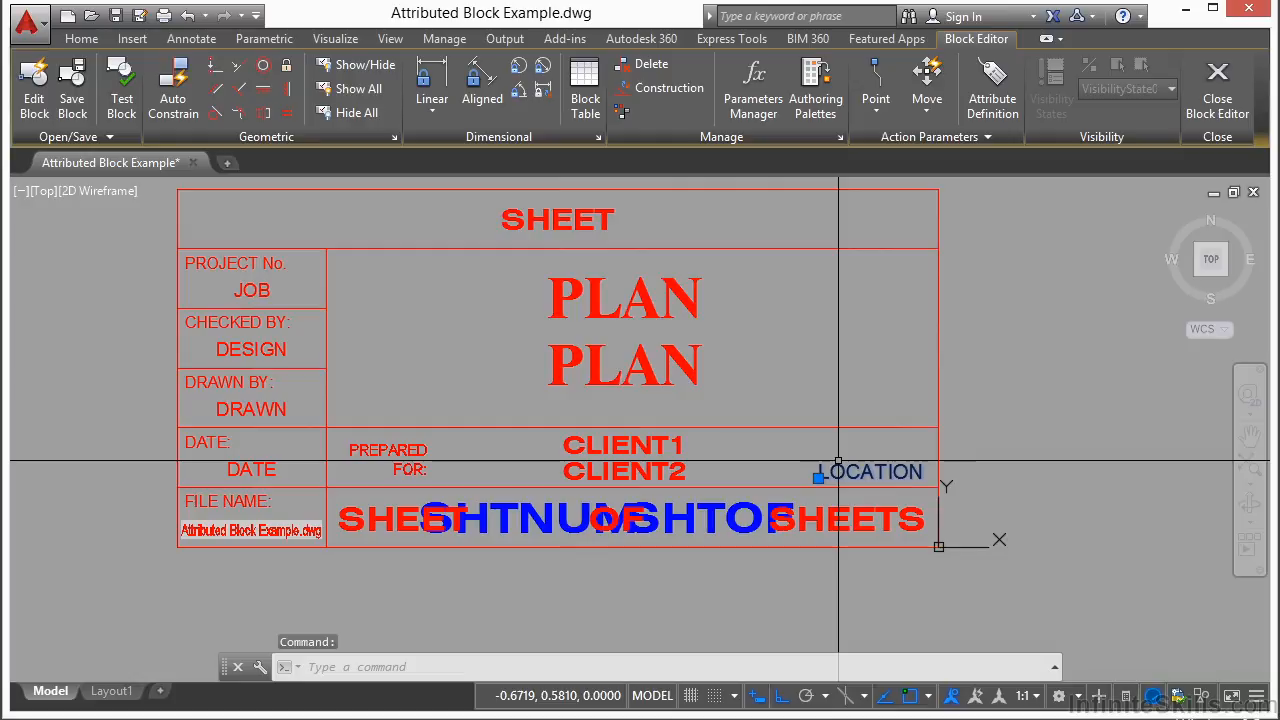
pyautogui.rightClick(838, 462)
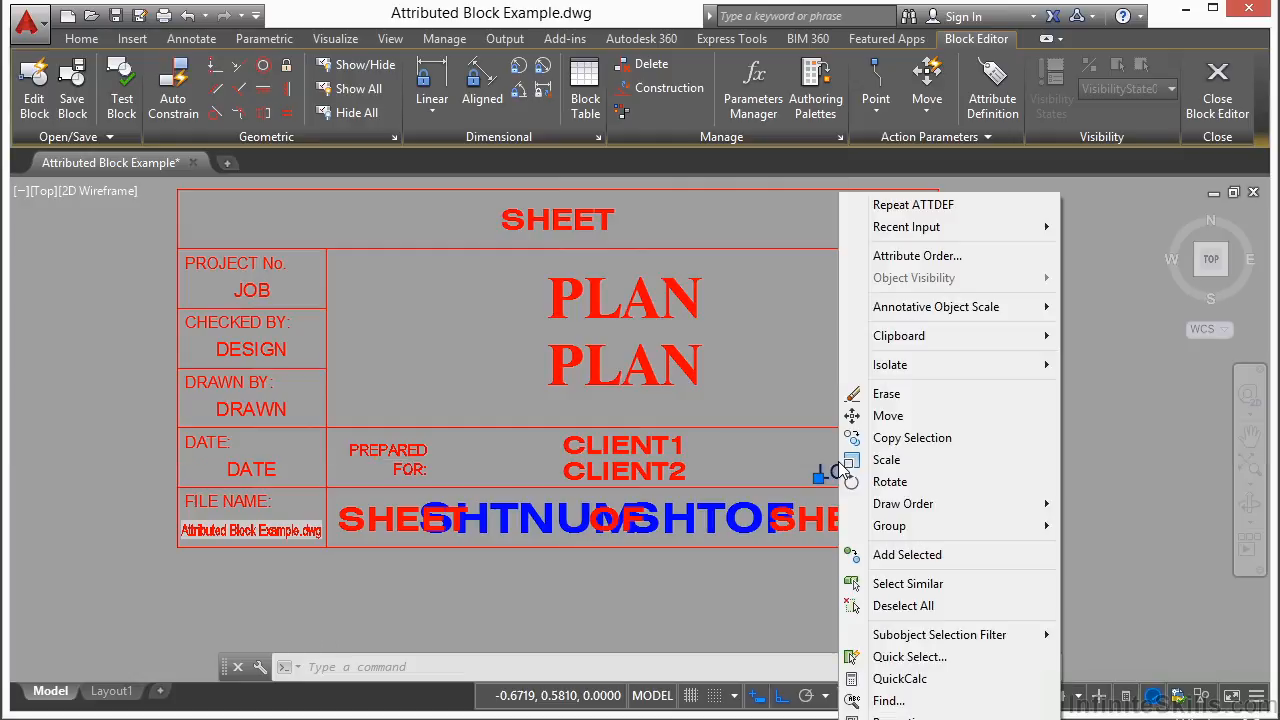
pyautogui.click(943, 262)
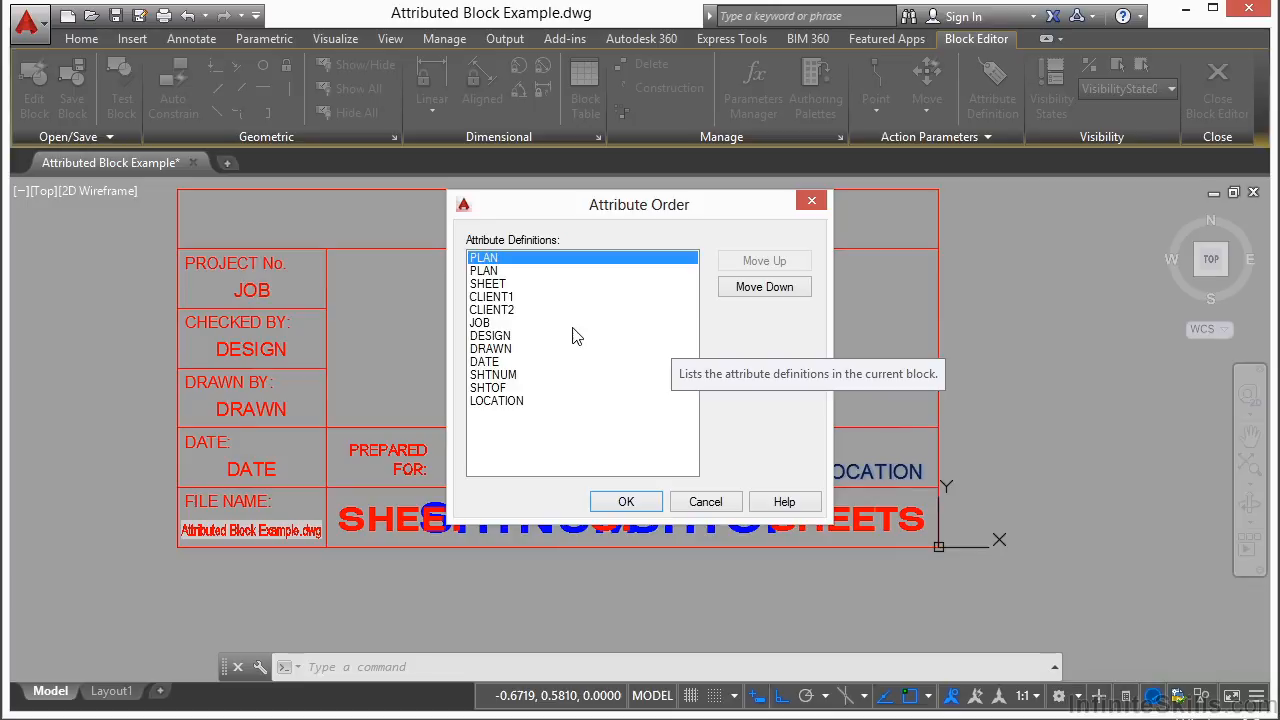
pyautogui.click(507, 403)
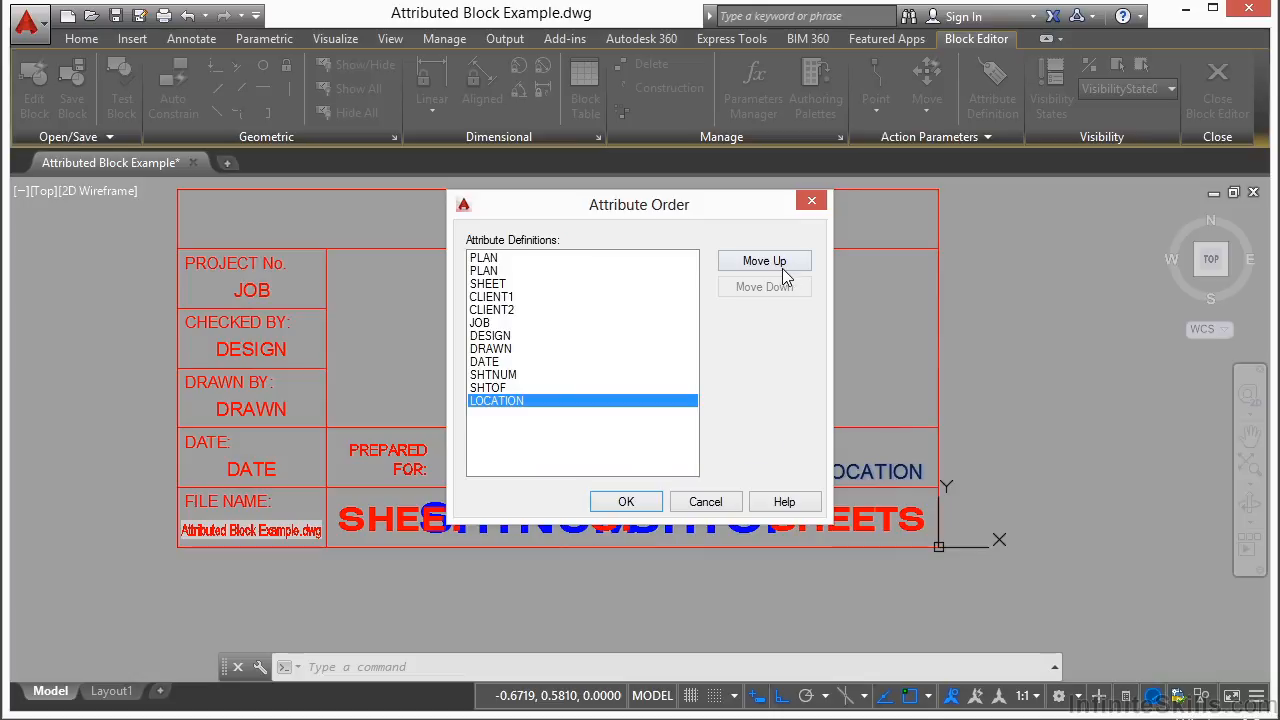
pyautogui.moveTo(689, 214); pyautogui.dragTo(735, 219)
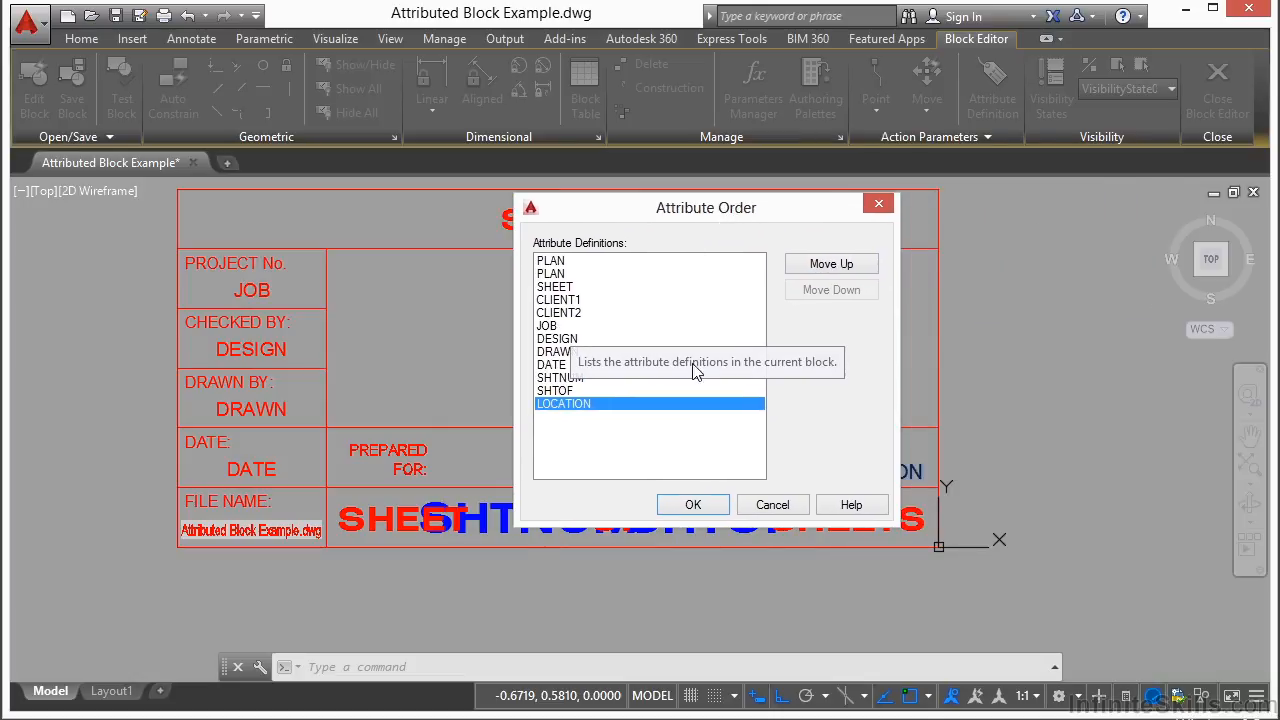
pyautogui.click(850, 268)
pyautogui.click(853, 269)
pyautogui.click(853, 266)
pyautogui.click(853, 266)
pyautogui.click(853, 266)
pyautogui.click(853, 266)
pyautogui.click(703, 508)
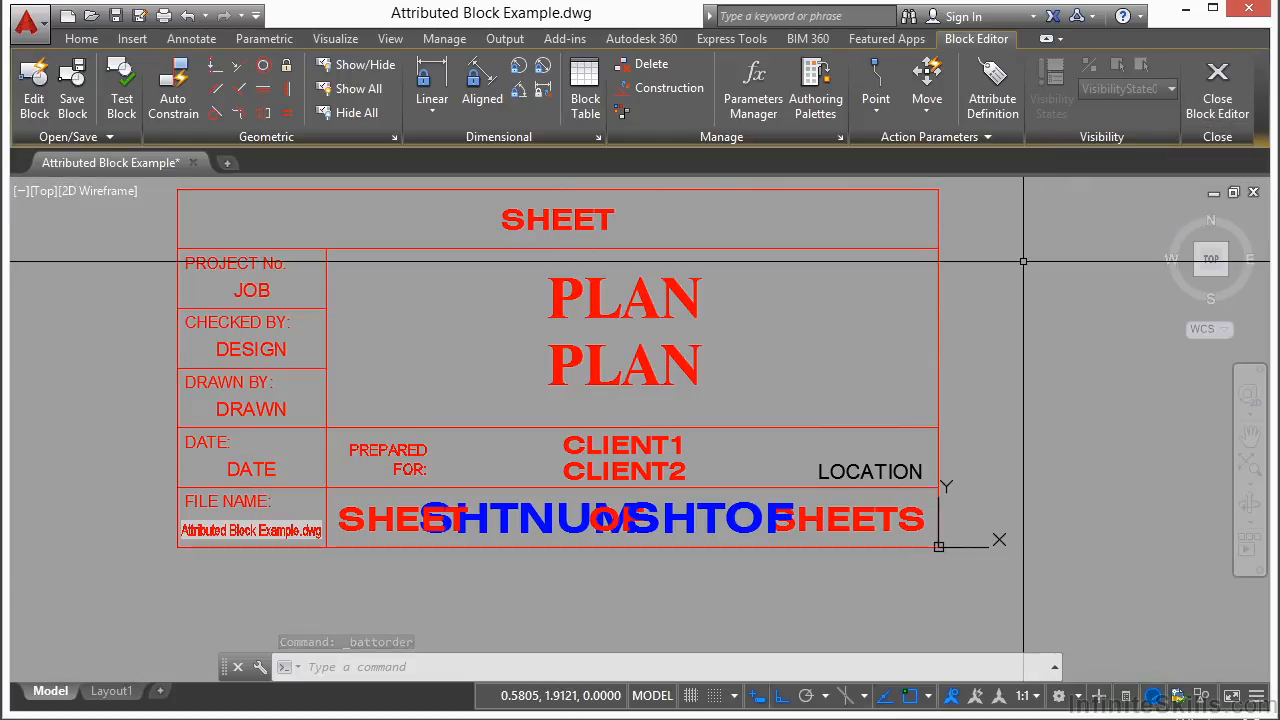
# Step: Close the Block Editor with the changes saved, and synchronize TITLE-BLOCK's attributes in the Block Attribute Manager using BATTMAN
pyautogui.click(1217, 90)
pyautogui.click(680, 324)
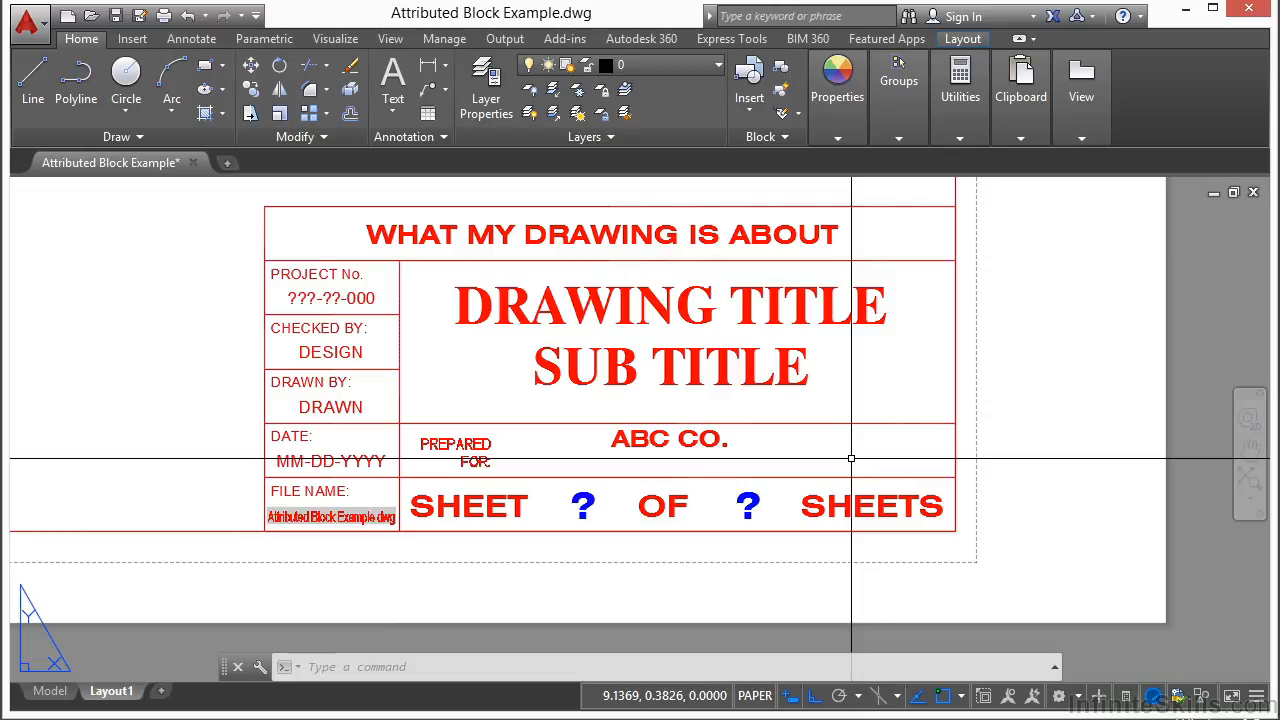
pyautogui.write('BA')
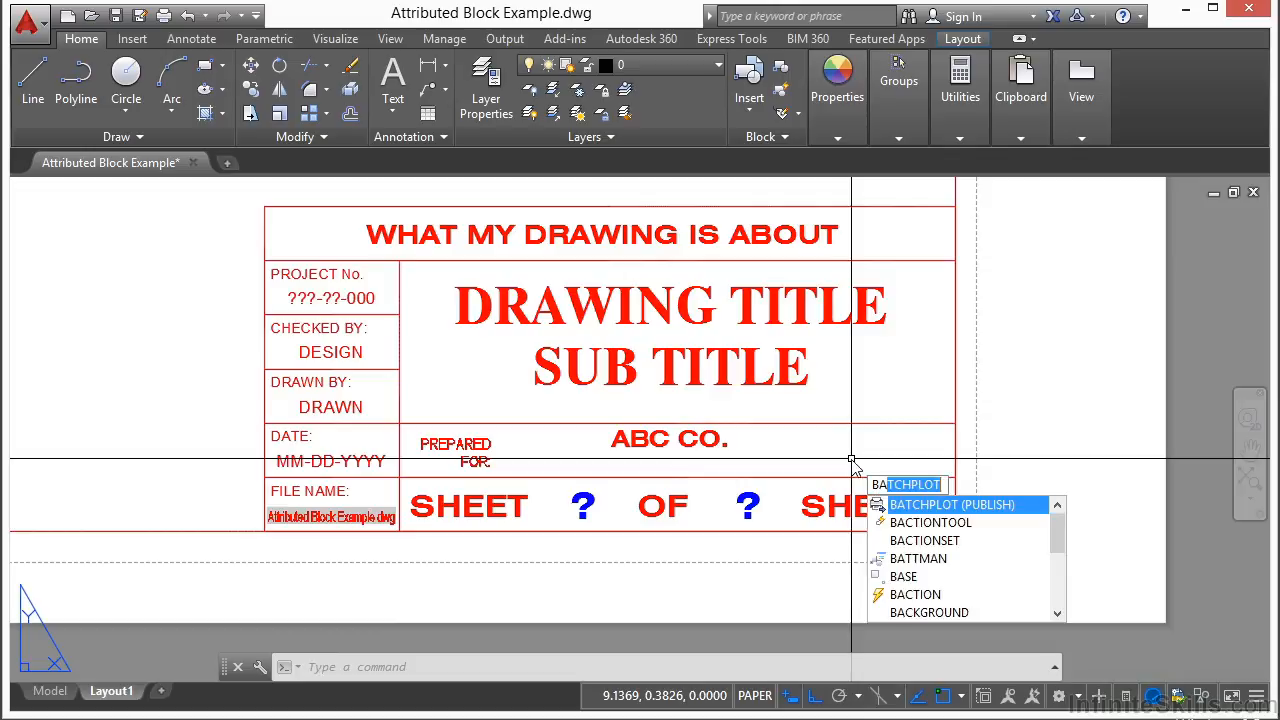
pyautogui.write('TTMAN')
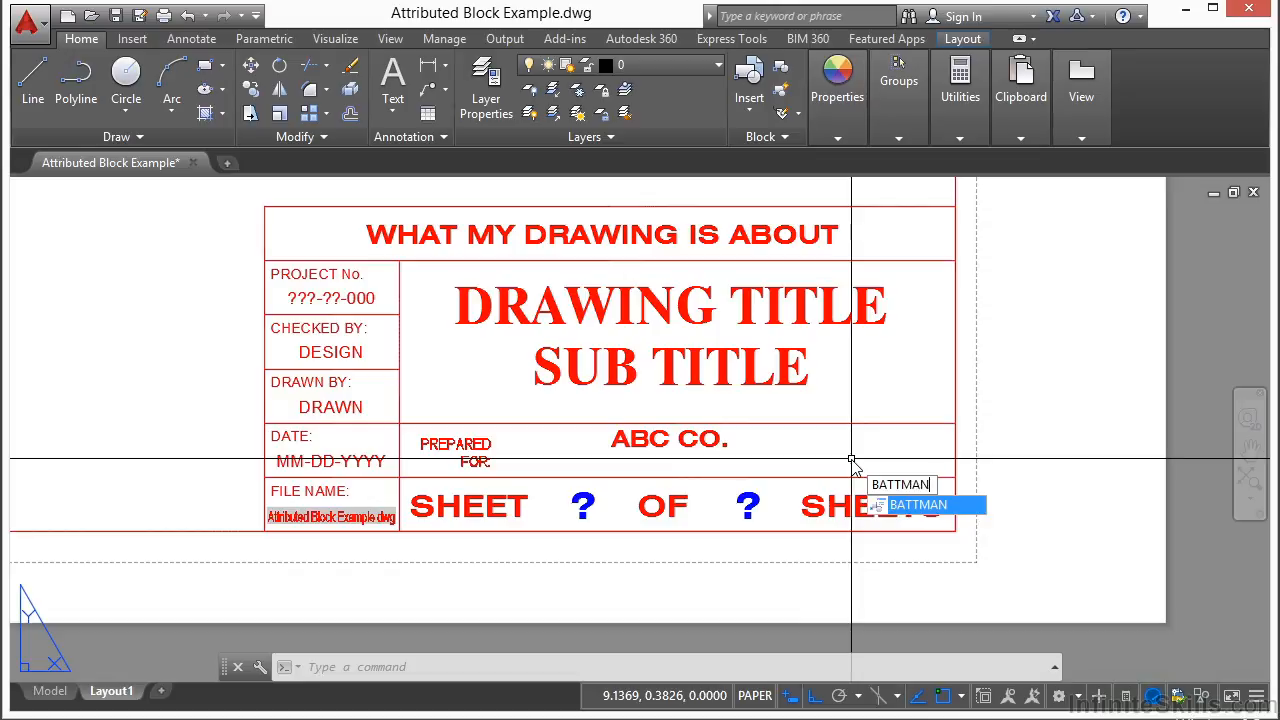
pyautogui.press('Return')
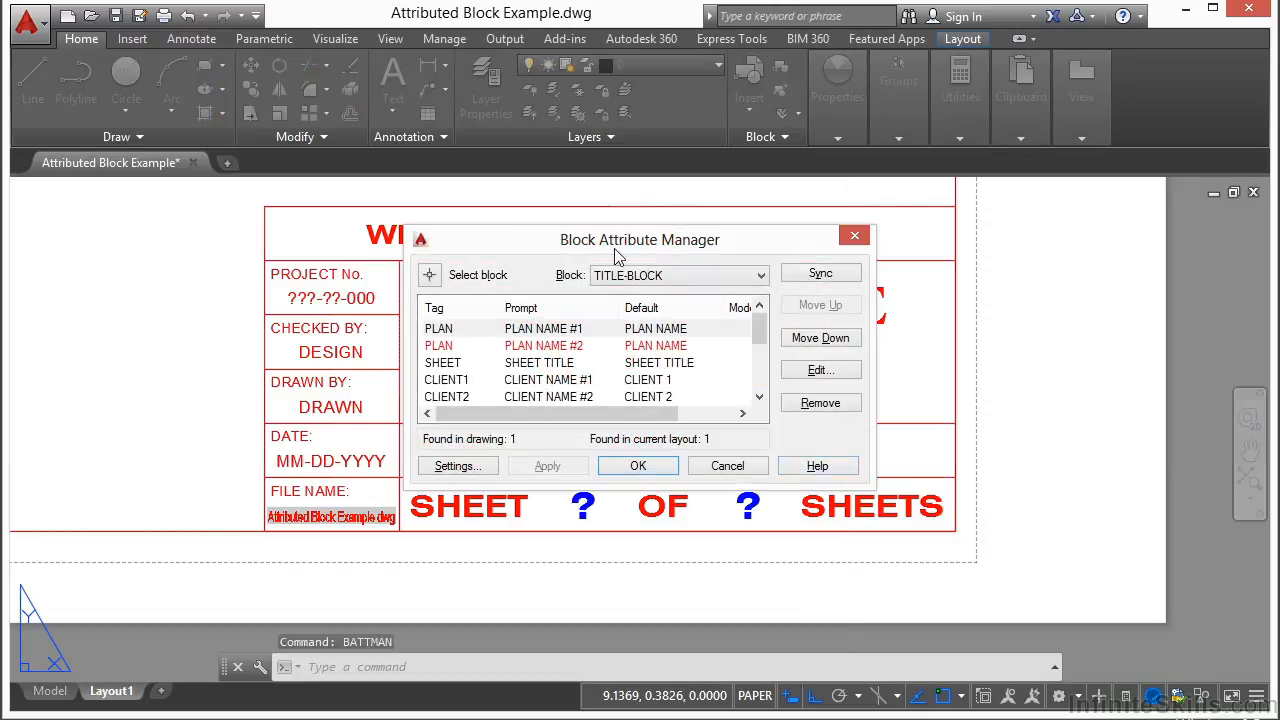
pyautogui.click(761, 278)
pyautogui.click(656, 290)
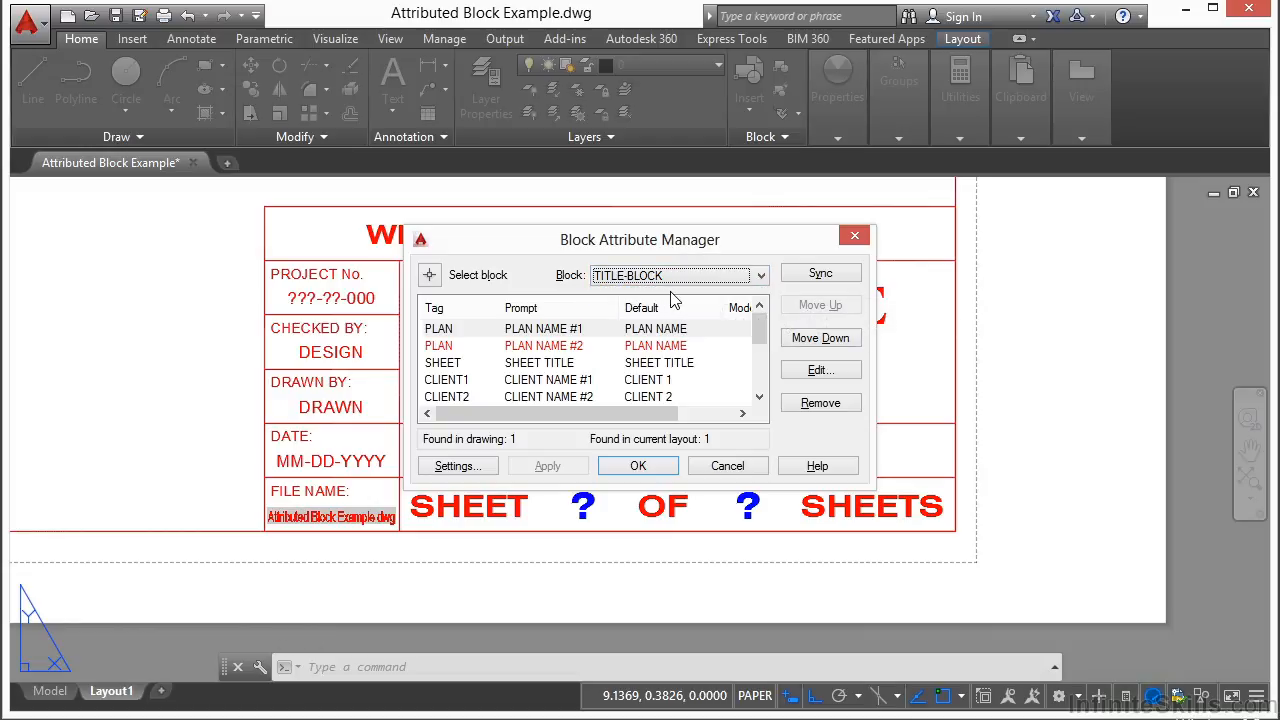
pyautogui.click(820, 274)
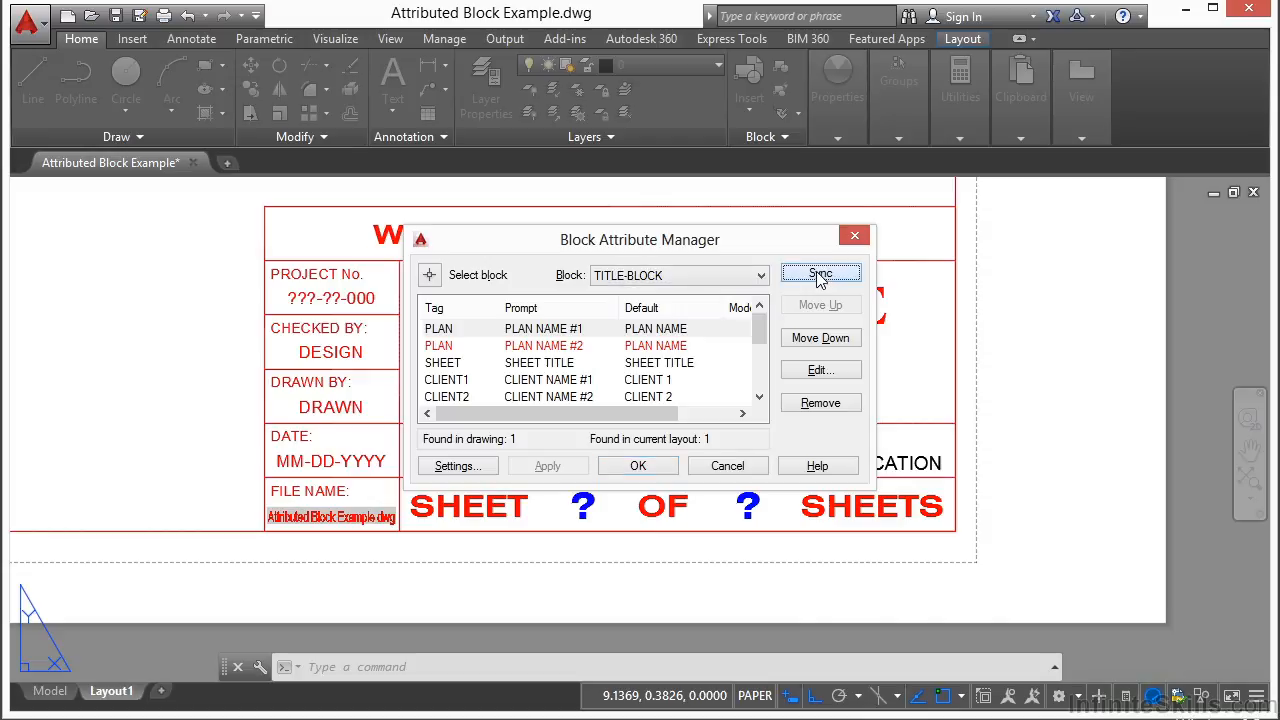
pyautogui.click(637, 467)
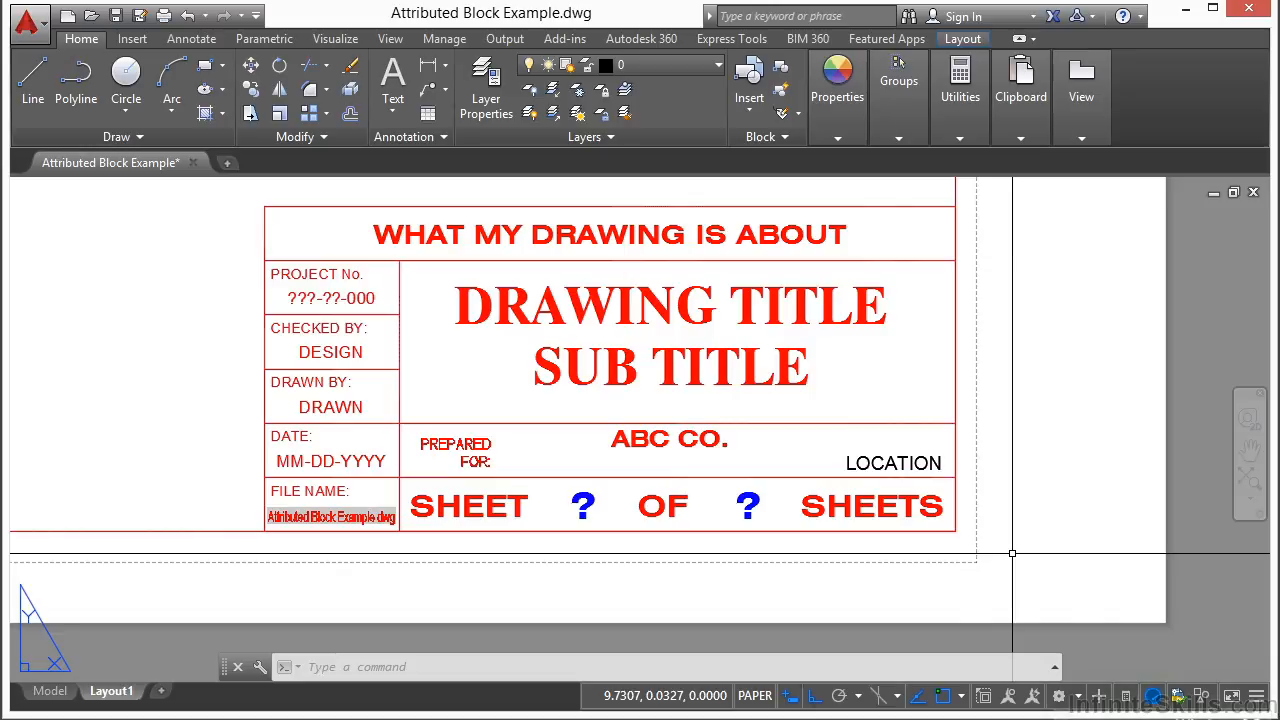
# Step: Set the title block's LOCATION attribute value to RIGHT HERE
pyautogui.doubleClick(847, 464)
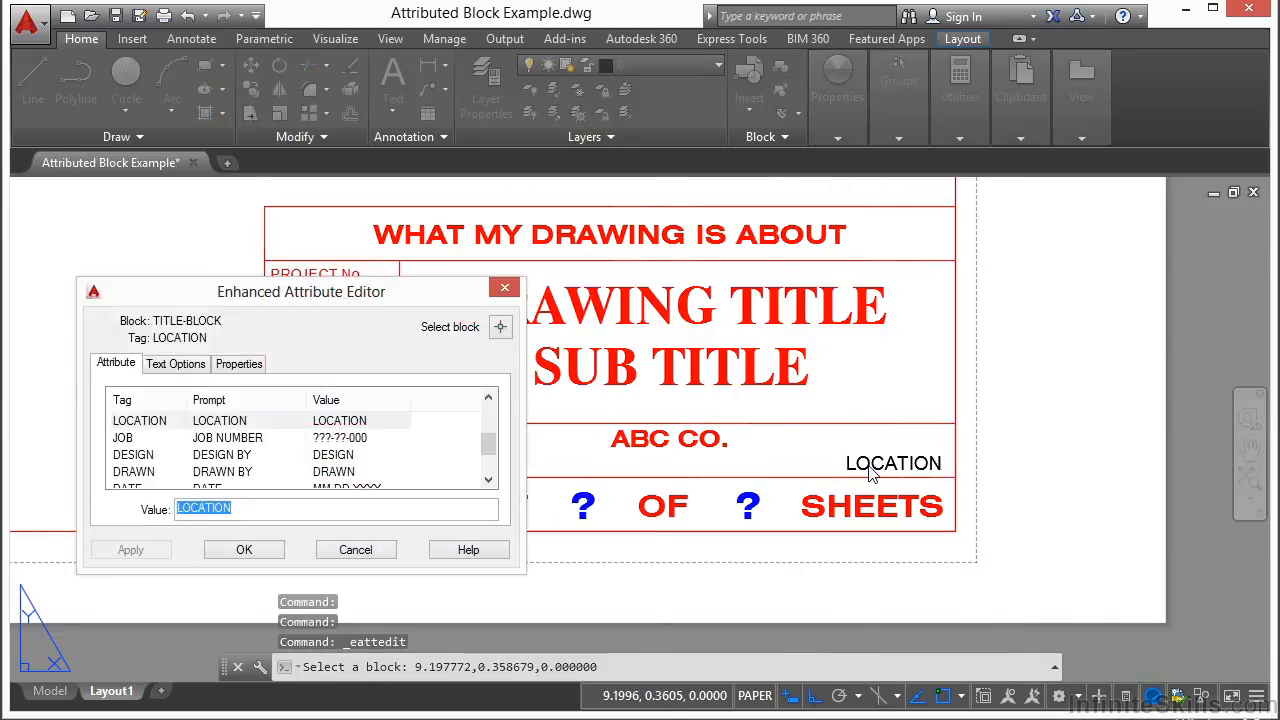
pyautogui.write('RIGHT HERE')
pyautogui.press('Return')
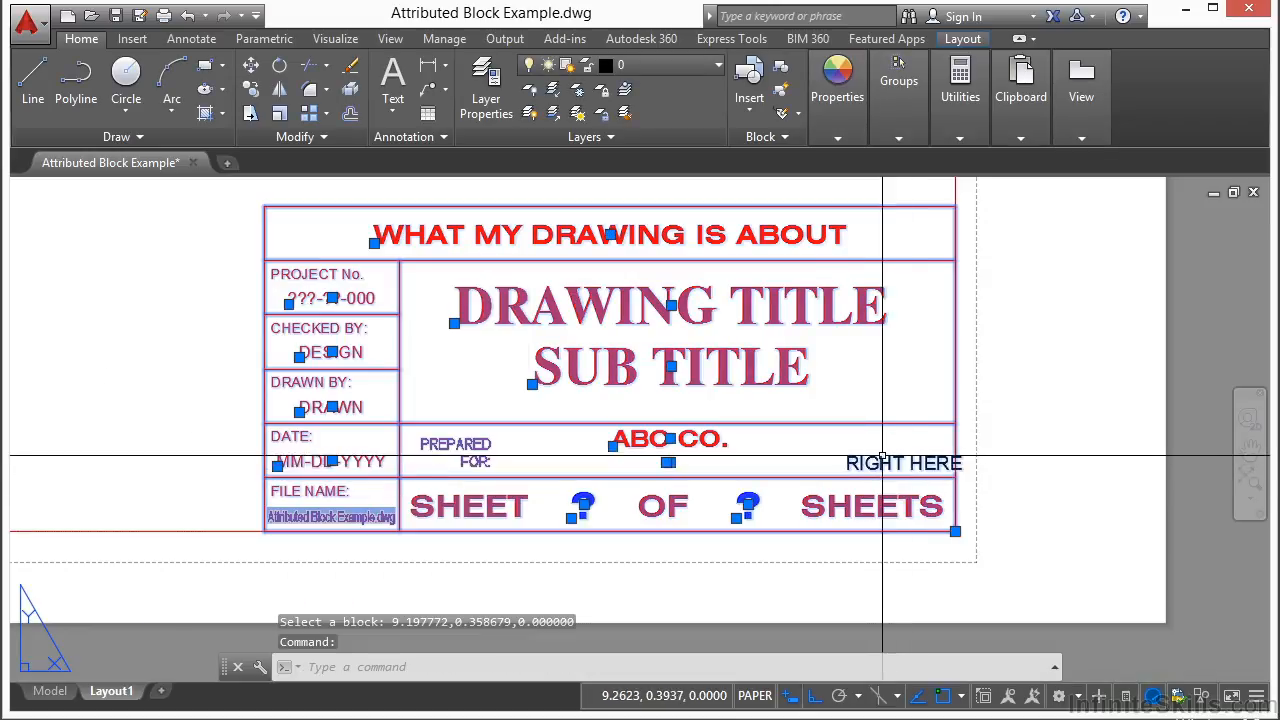
# Step: Change the justification of the title block's LOCATION attribute text to Center
pyautogui.click(882, 461)
pyautogui.doubleClick(882, 463)
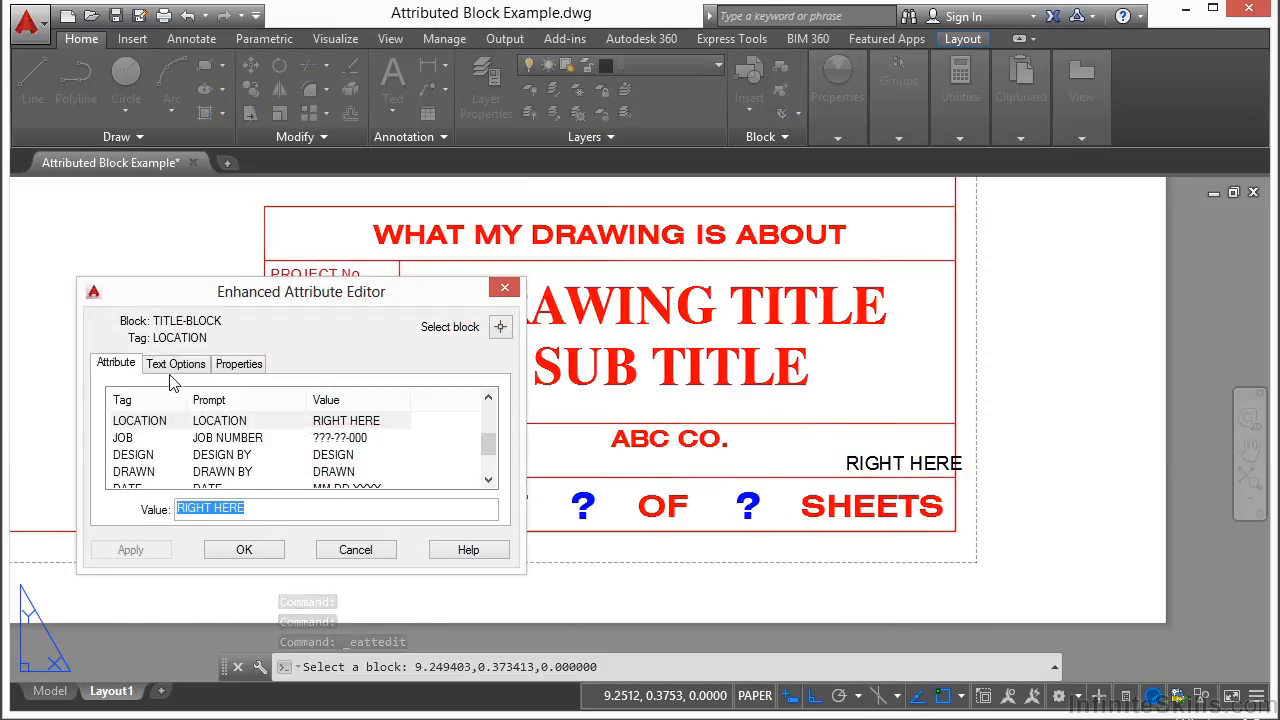
pyautogui.click(150, 422)
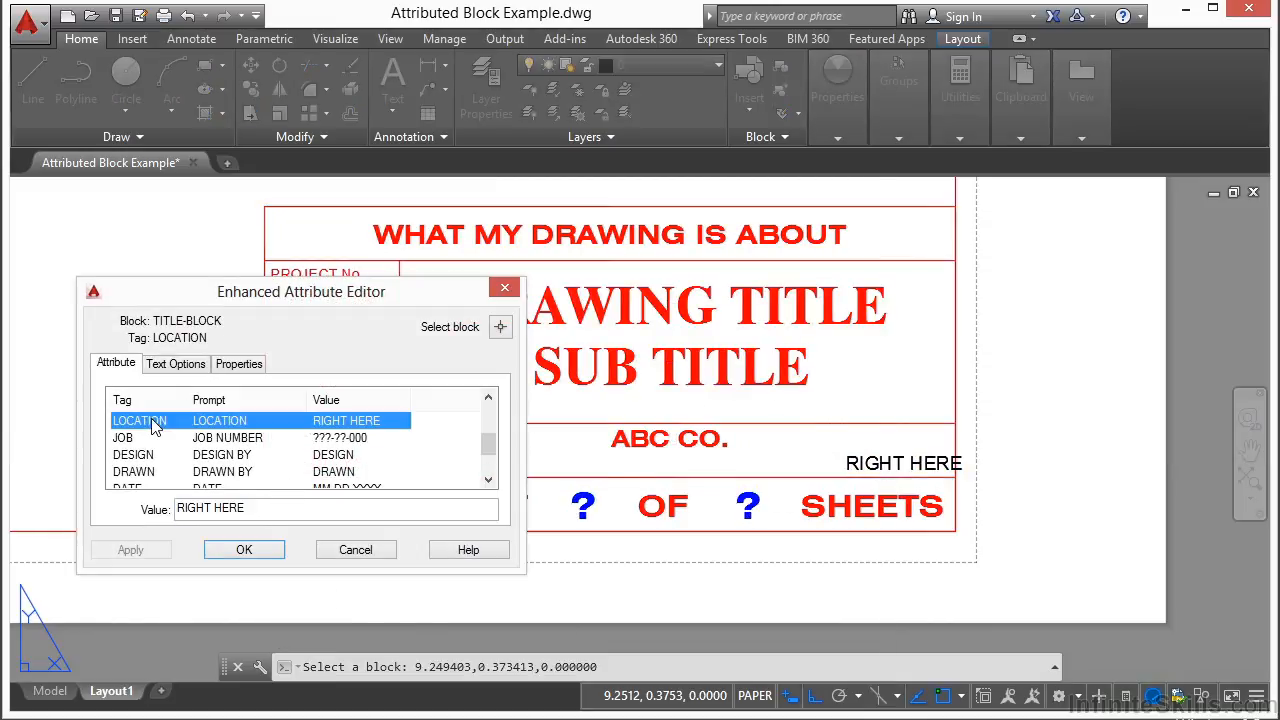
pyautogui.click(178, 365)
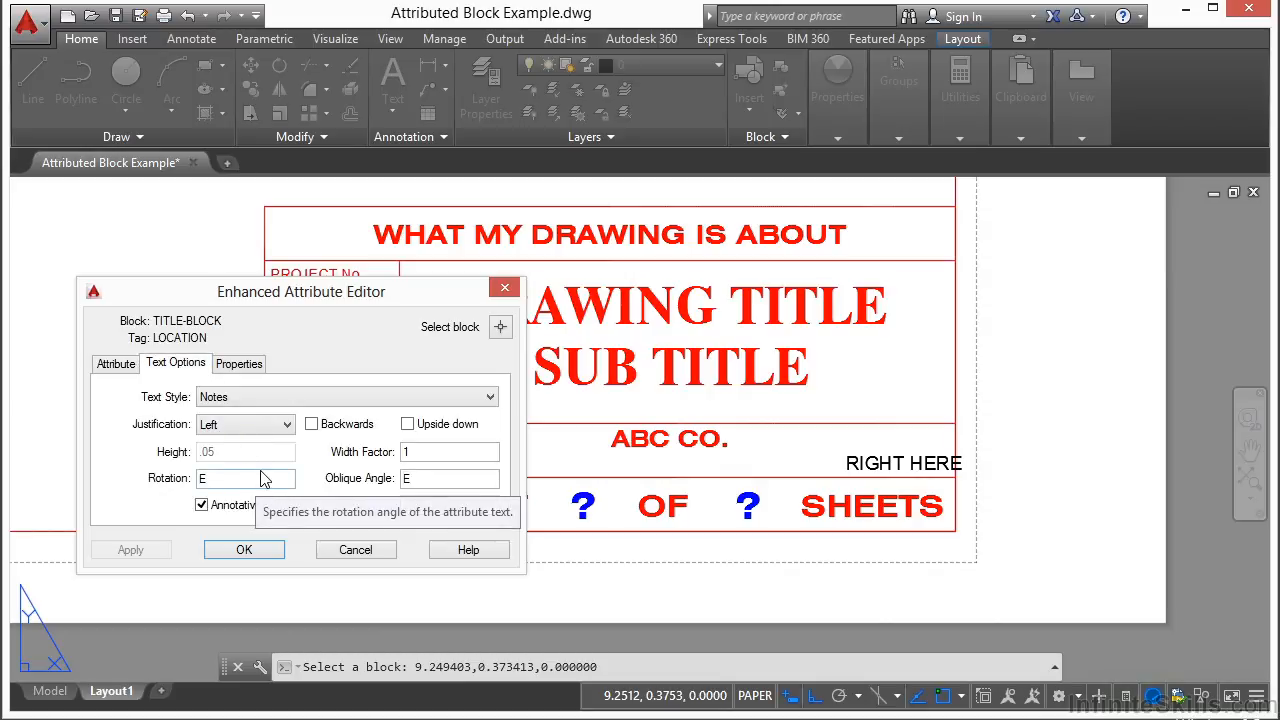
pyautogui.click(288, 425)
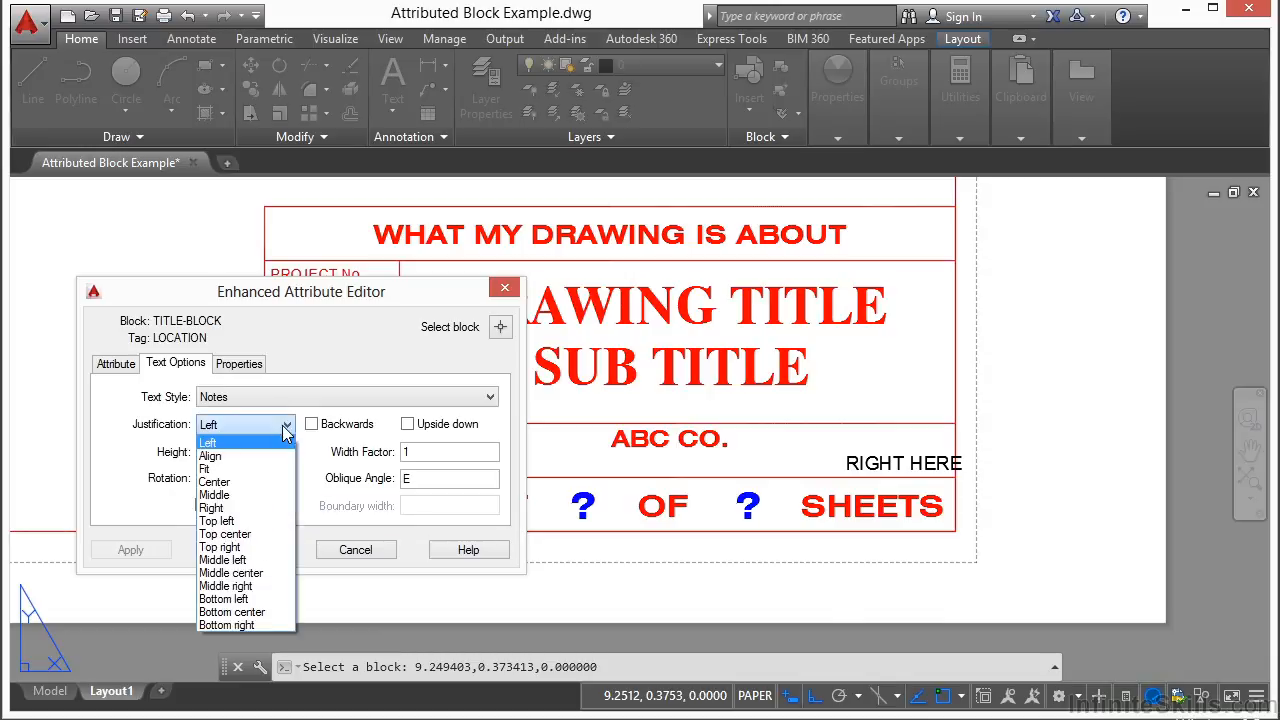
pyautogui.click(245, 482)
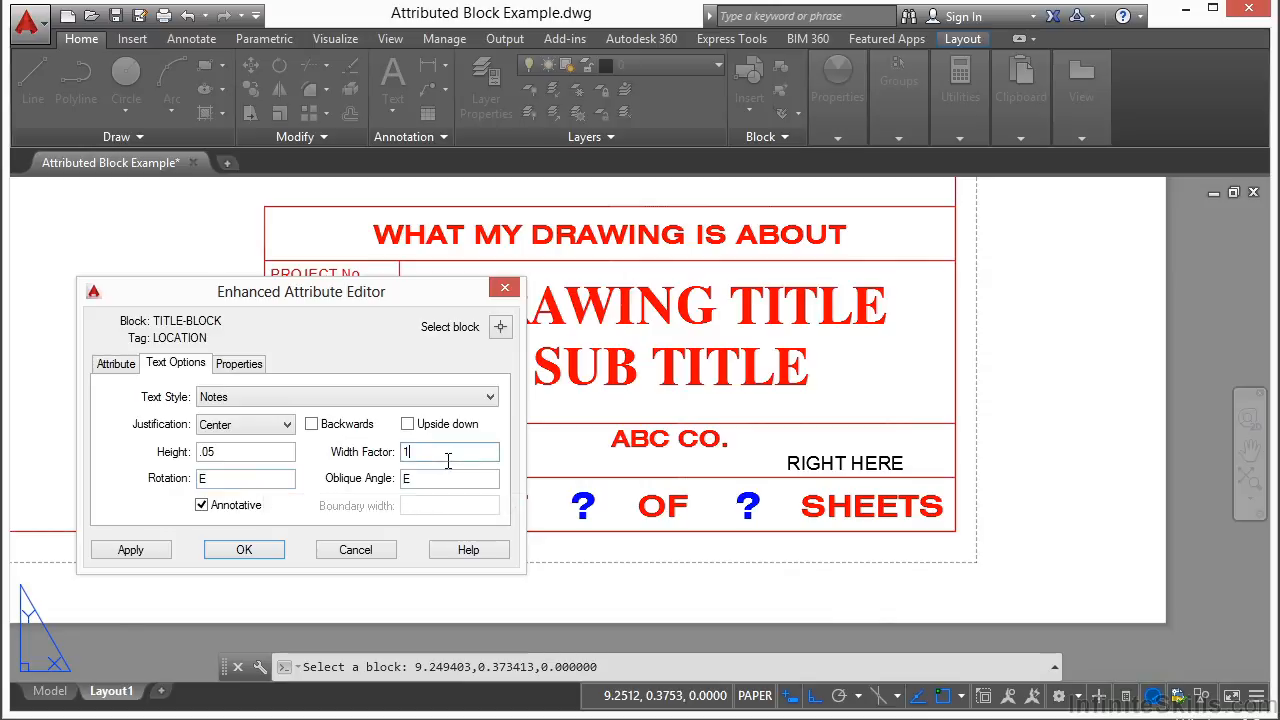
# Step: Try a width factor of 2 on the LOCATION attribute and set it back to 1
pyautogui.press('BackSpace')
pyautogui.write('2')
pyautogui.press('BackSpace')
pyautogui.write('1')
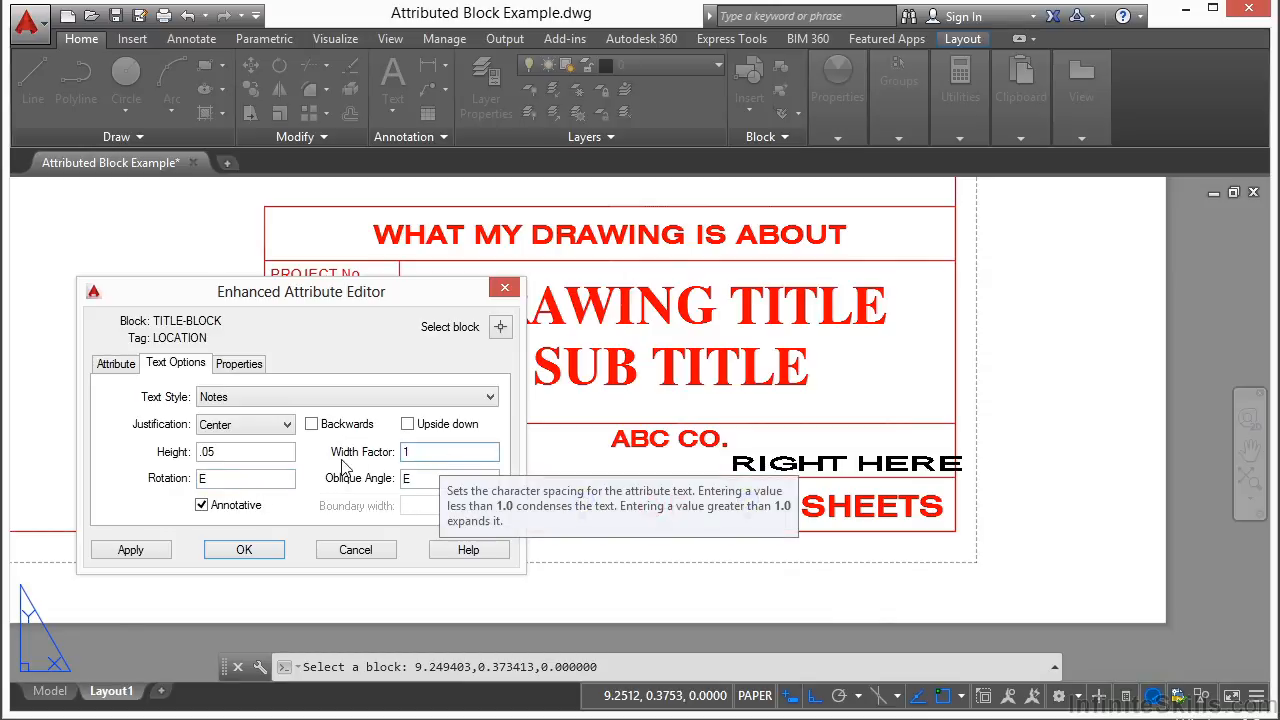
# Step: Check the LOCATION attribute's text height and layer properties, and apply the pending text changes to the title block
pyautogui.click(277, 458)
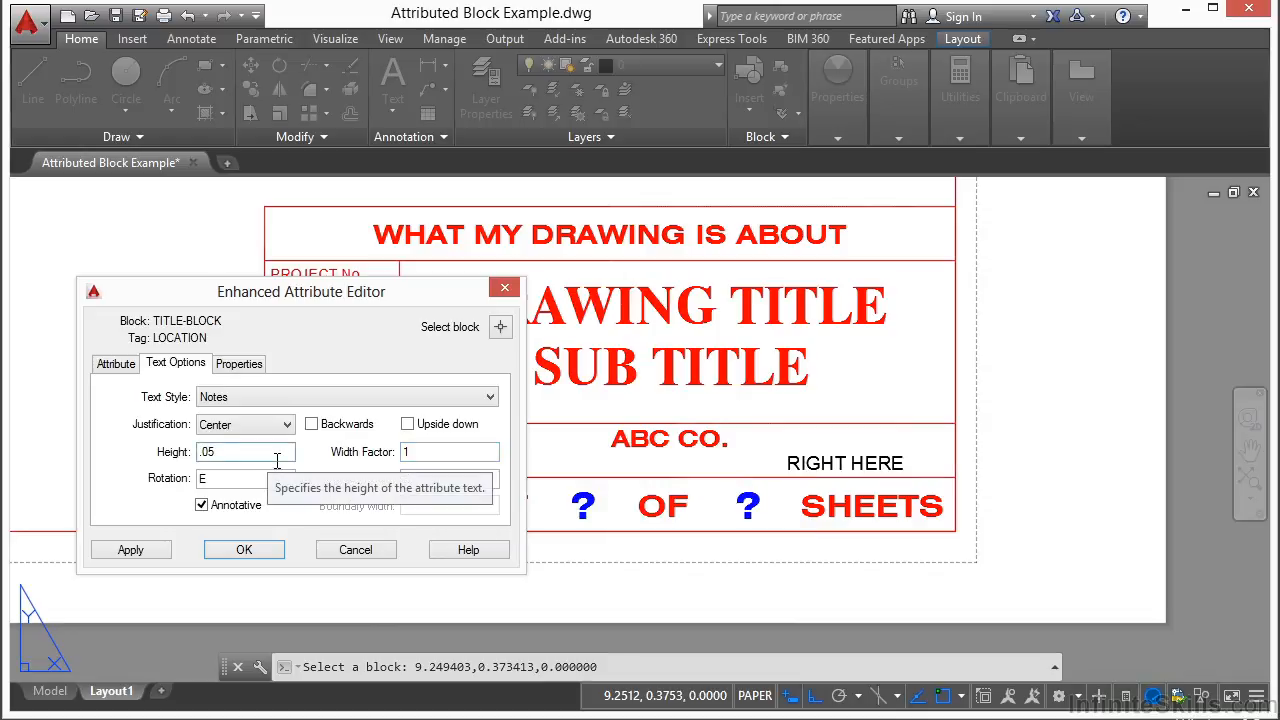
pyautogui.click(240, 364)
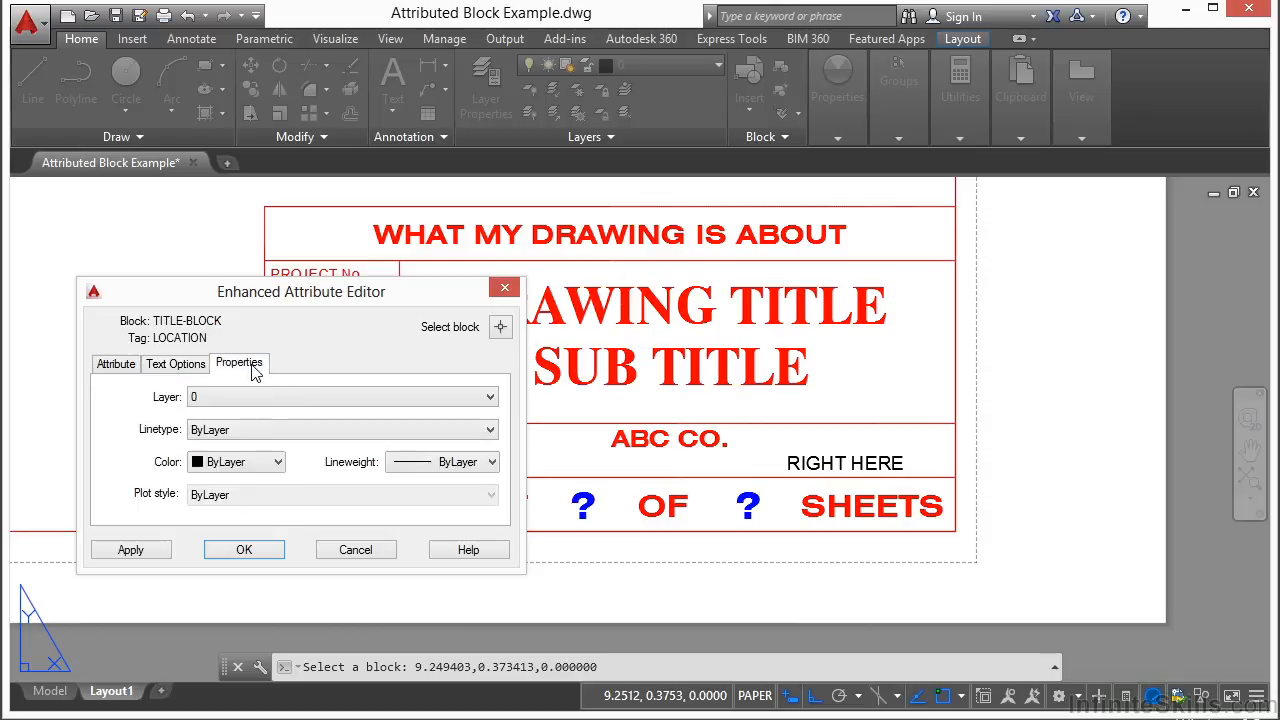
pyautogui.click(177, 365)
pyautogui.click(131, 550)
pyautogui.click(244, 551)
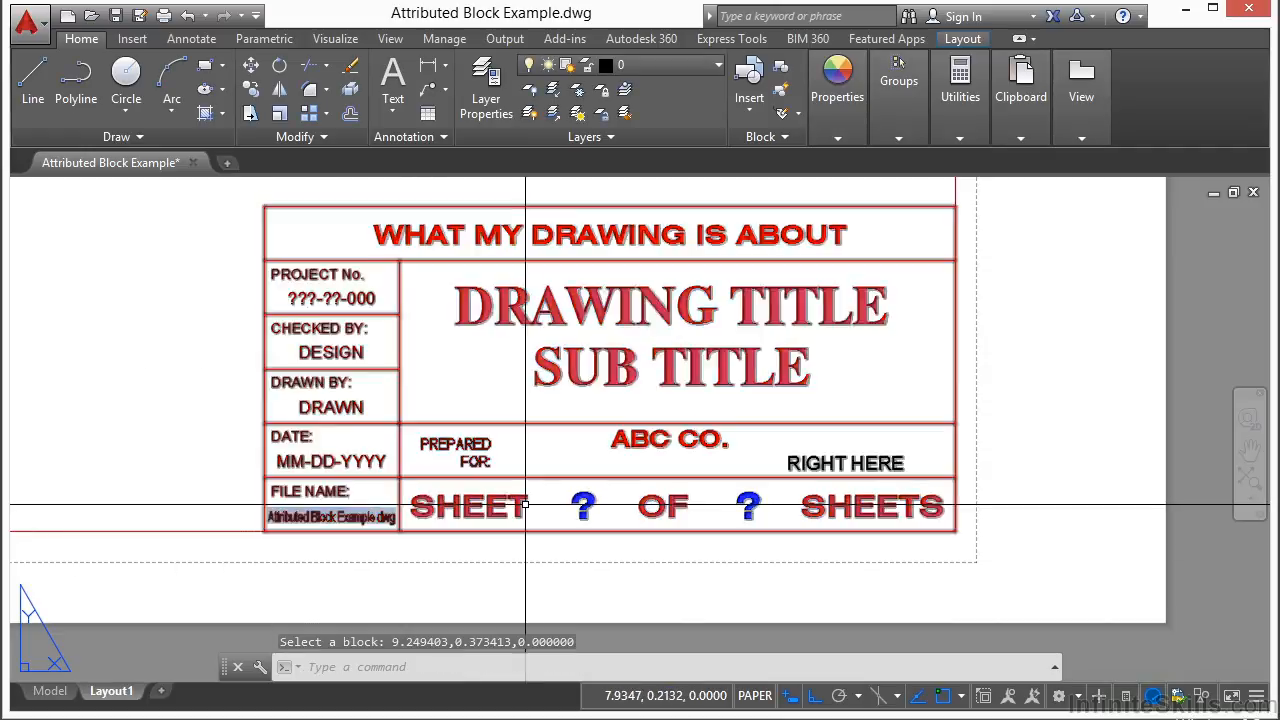